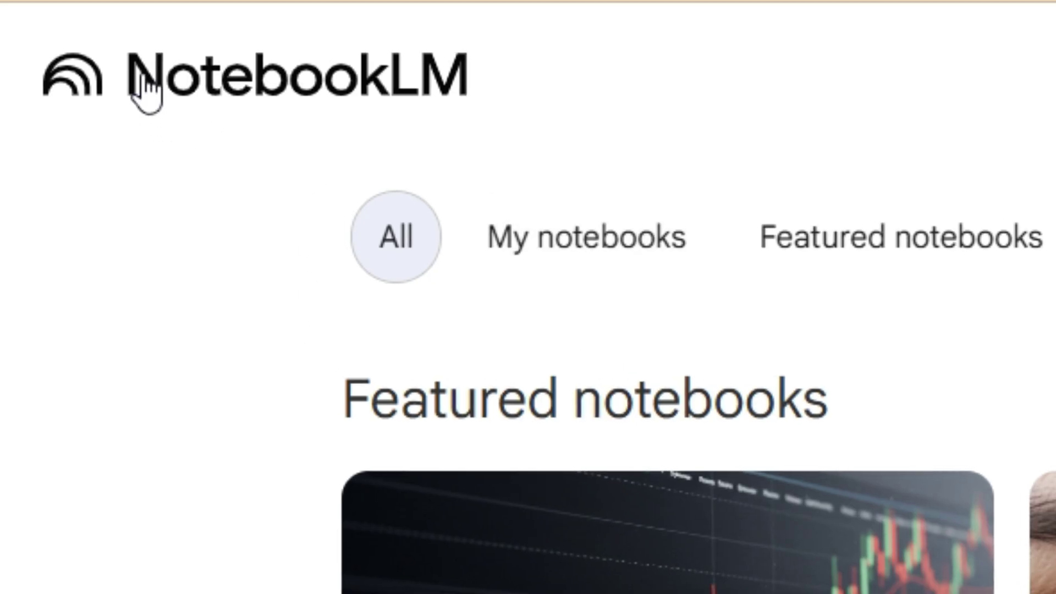
- Create a new notebook from the NotebookLM home page
left_click(529, 3)
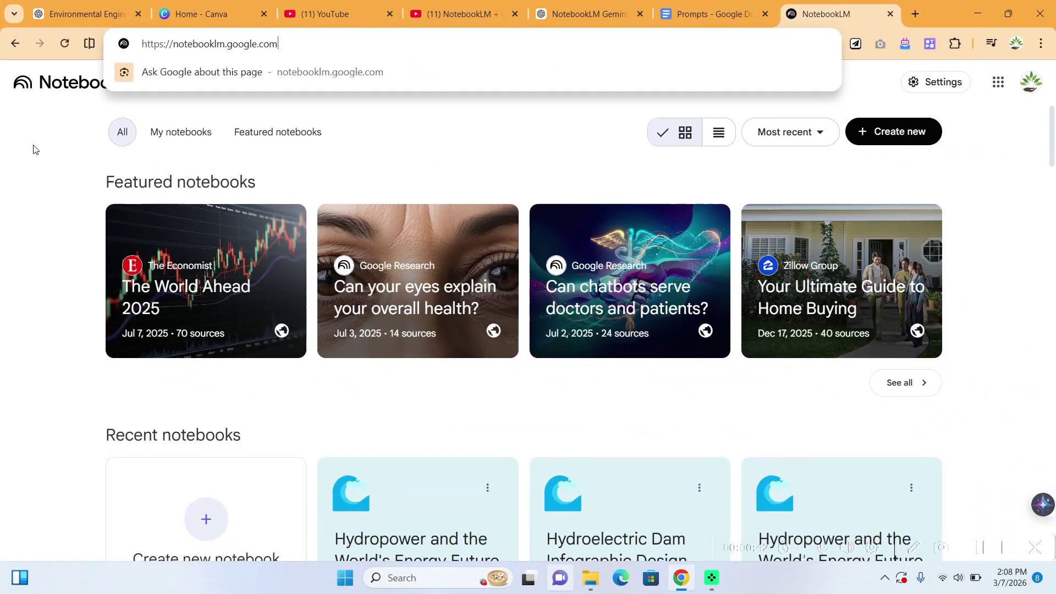
left_click(70, 239)
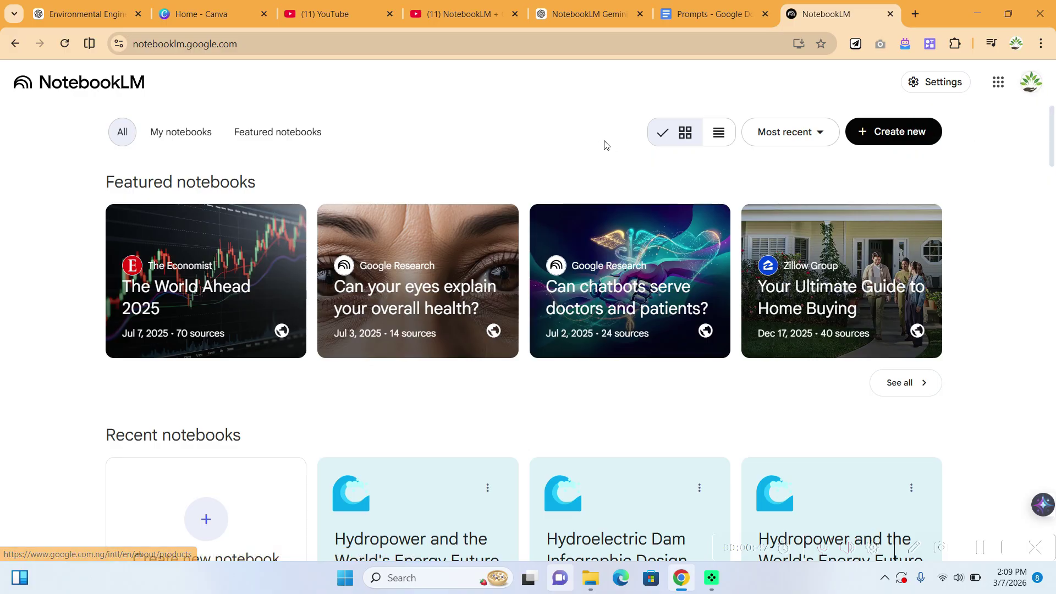
left_click(908, 135)
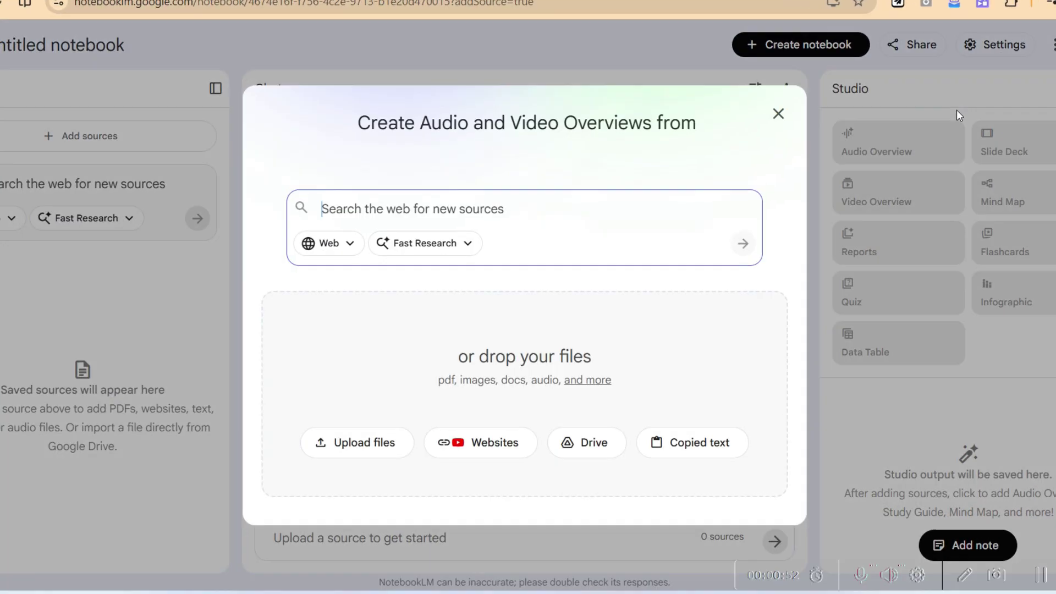
- Review the source search options, keeping Web as the source type and setting the research mode to Deep Research
left_click(289, 212)
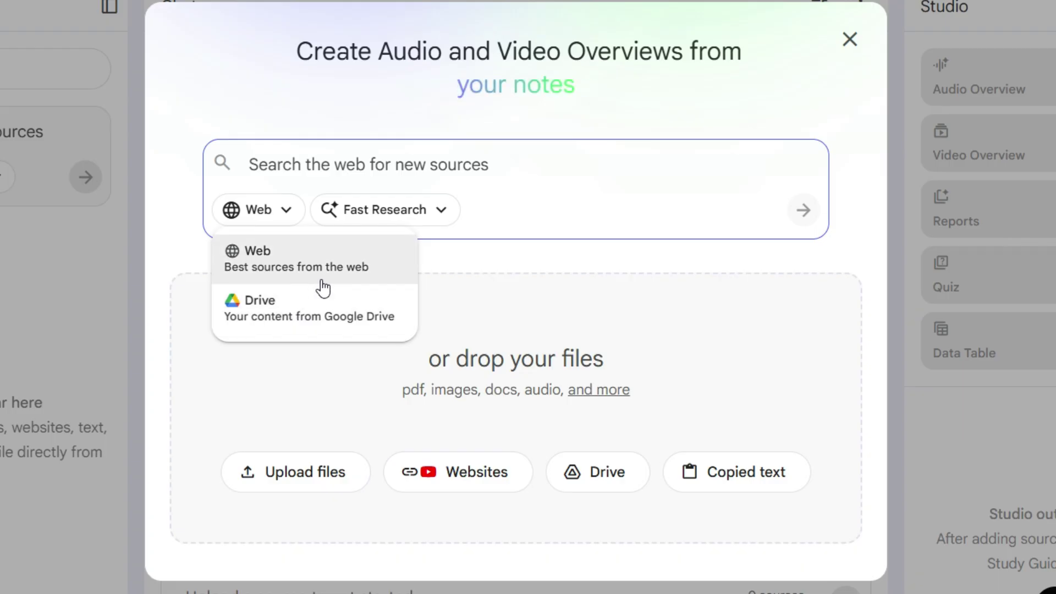
left_click(373, 175)
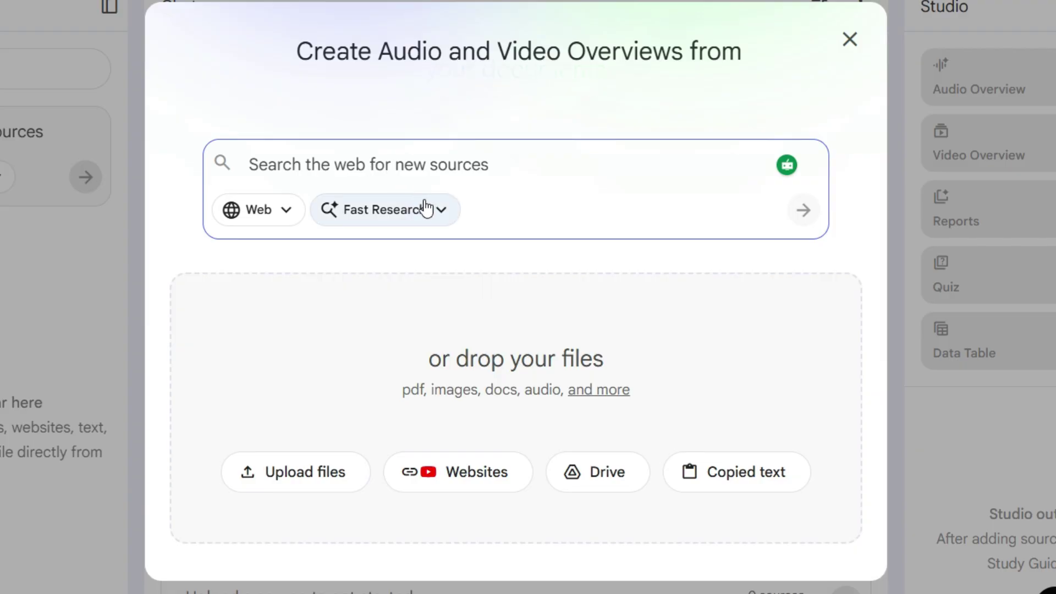
left_click(443, 210)
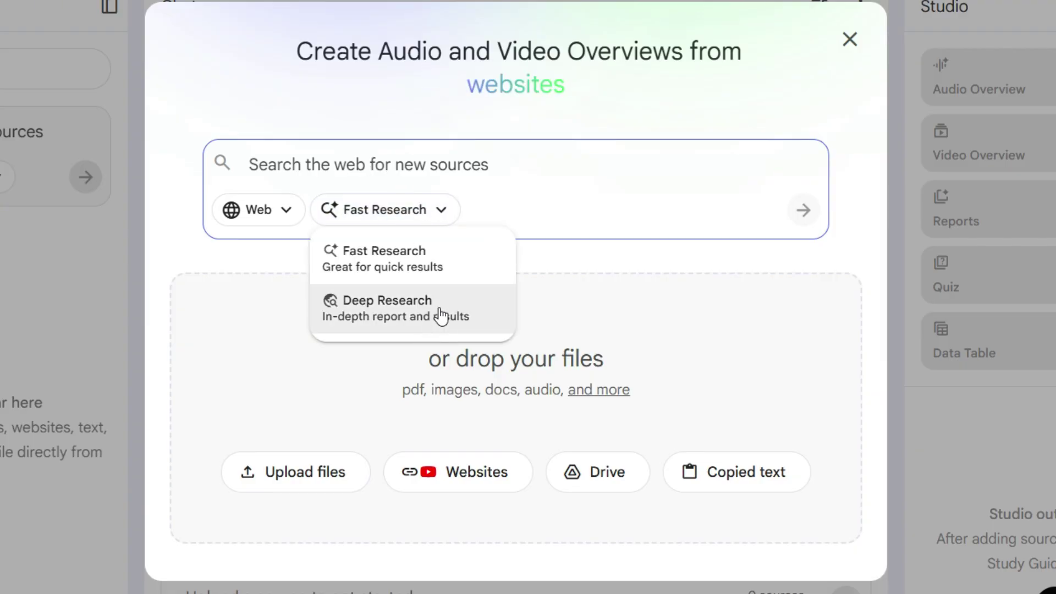
left_click(556, 173)
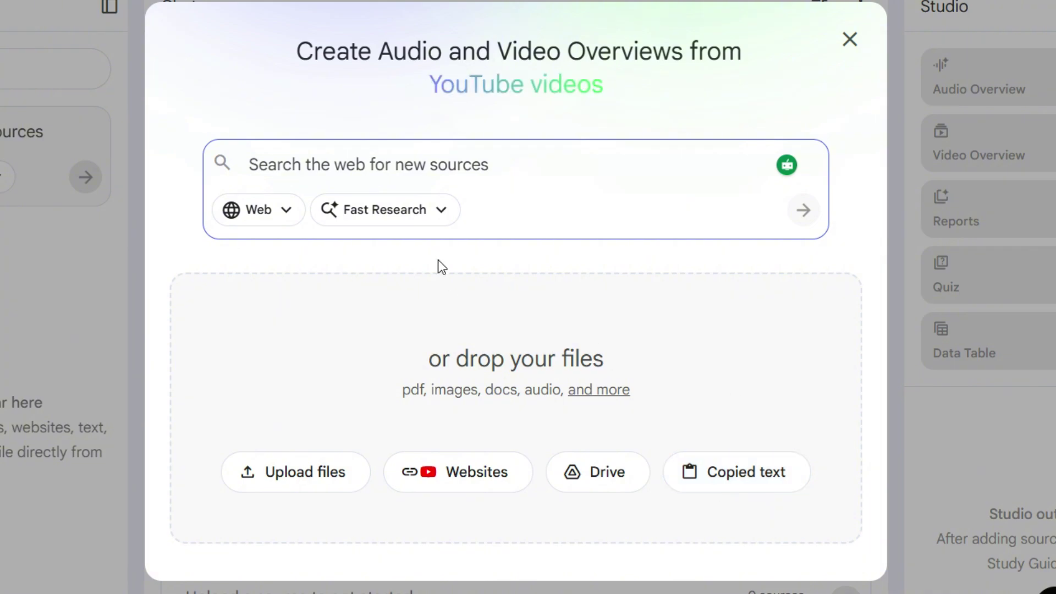
left_click(424, 210)
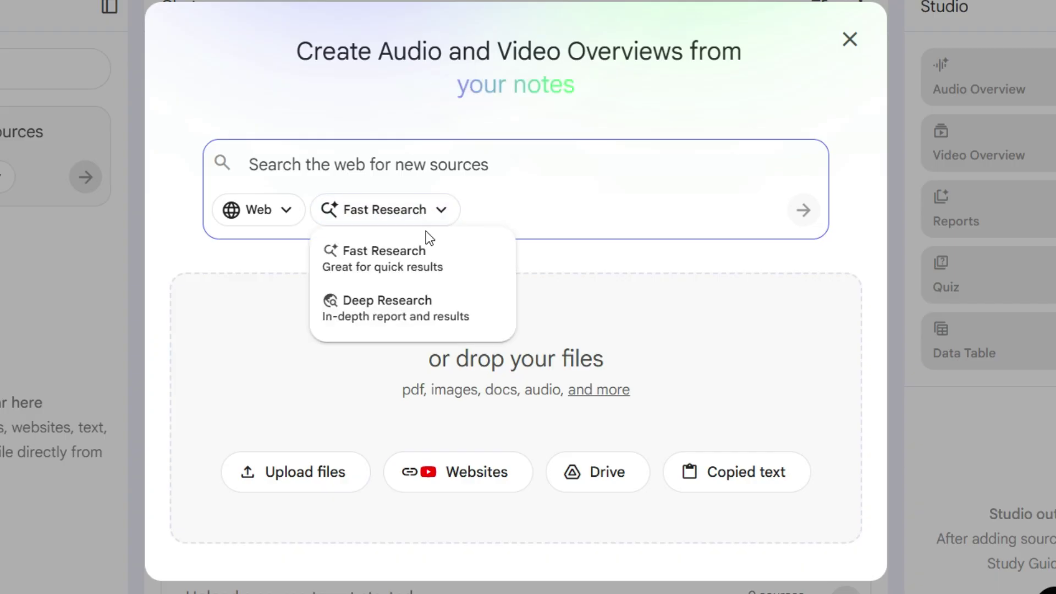
left_click(421, 316)
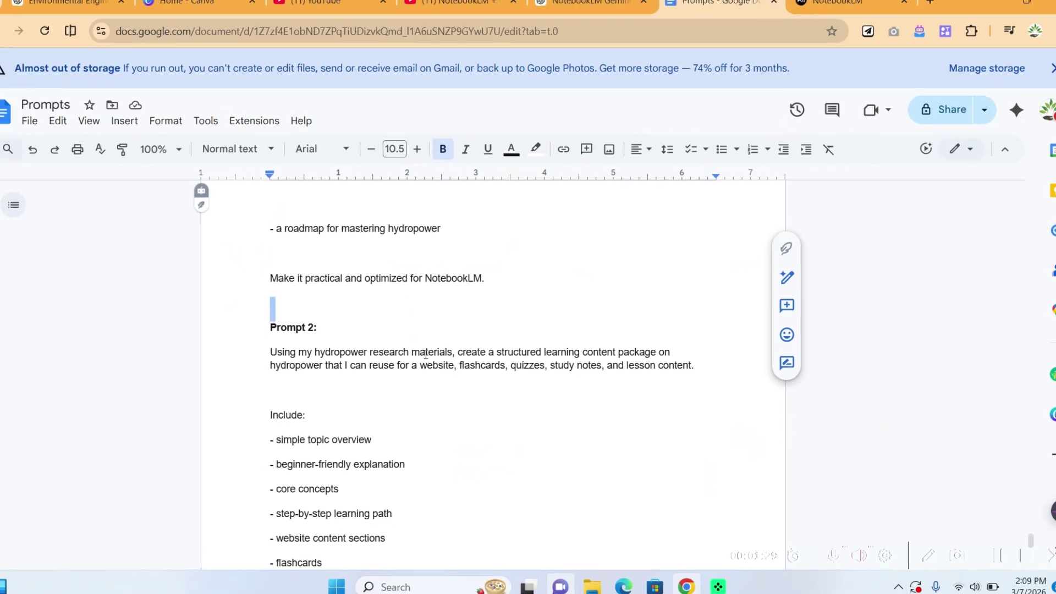
- In the Google Docs document Prompts, read the hydropower engineering prompt, covering its opening request, focus topics and requested response sections
scroll(434, 352, "up", 7)
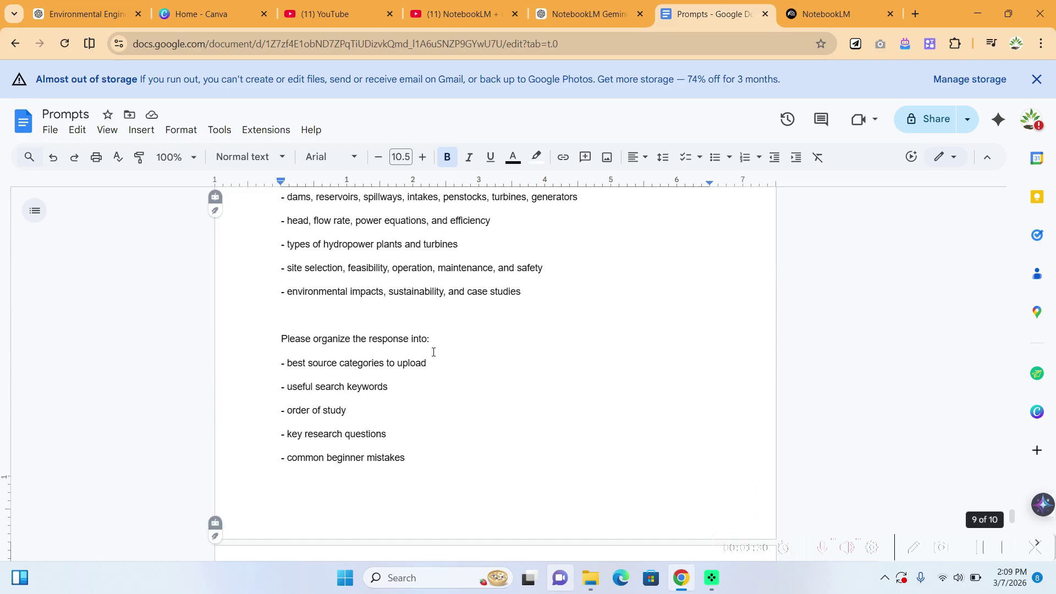
scroll(433, 352, "up", 3)
left_click_drag(281, 255, 488, 278)
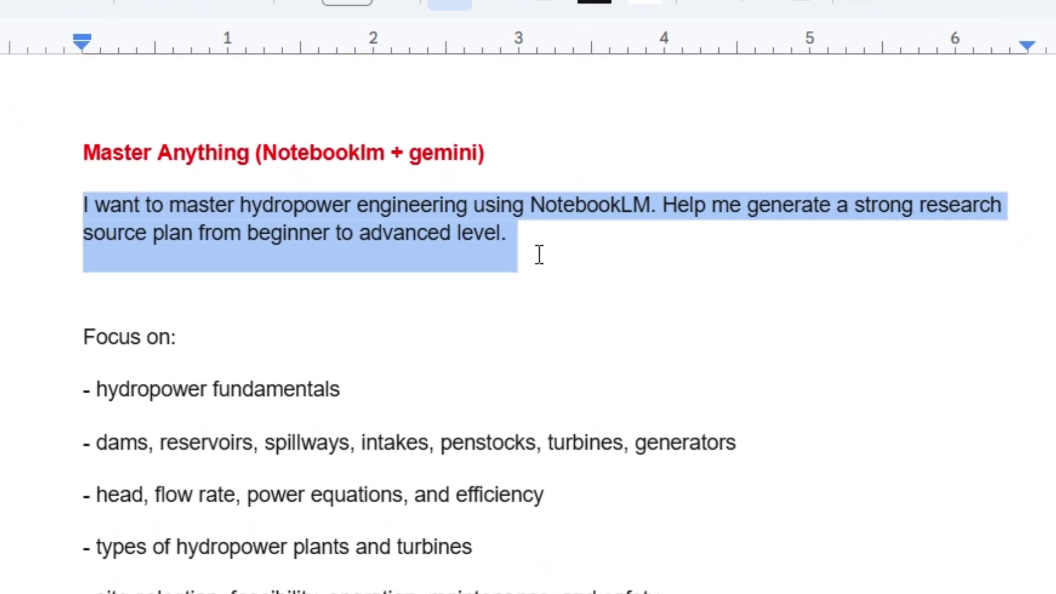
left_click(478, 271)
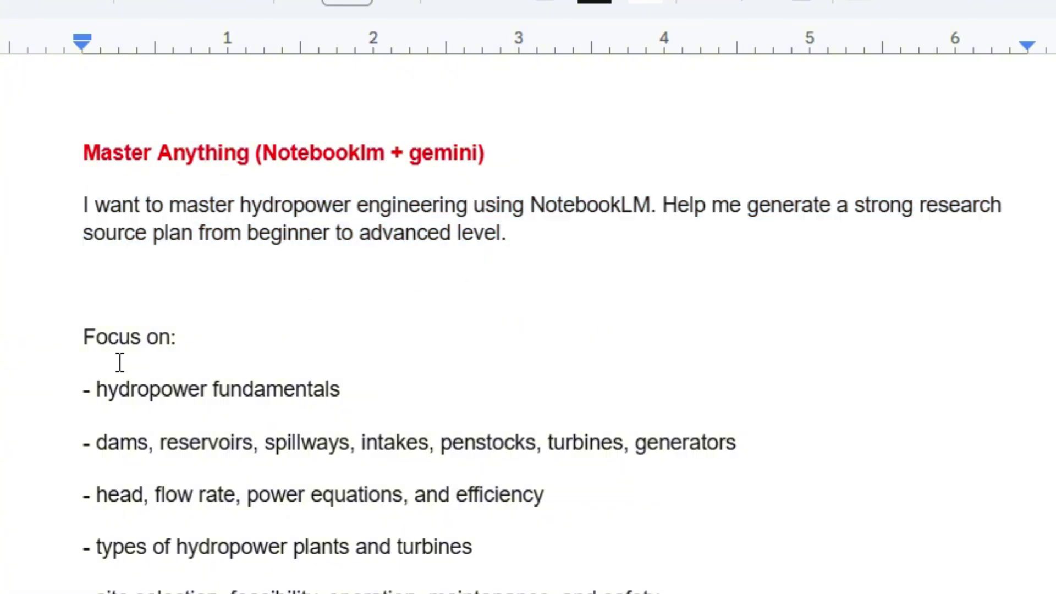
scroll(118, 360, "down", 5)
left_click_drag(99, 91, 709, 316)
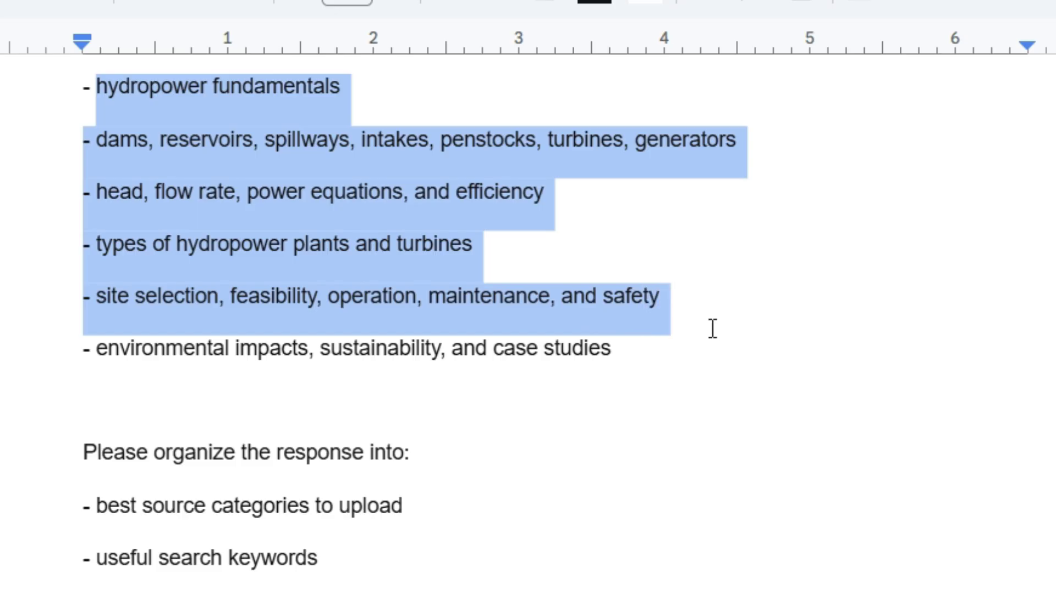
left_click_drag(713, 328, 714, 338)
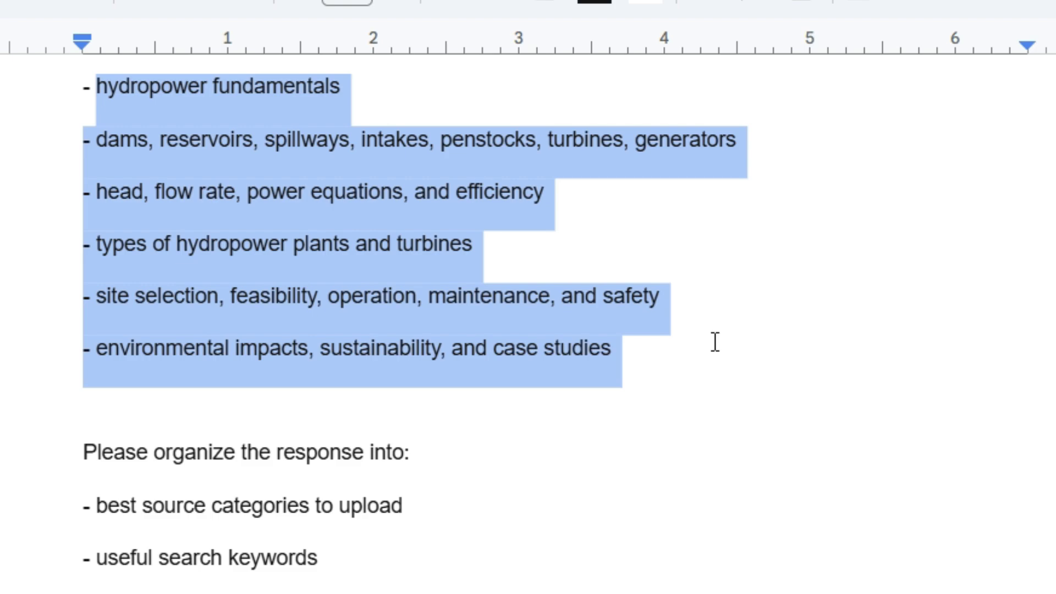
left_click(394, 452)
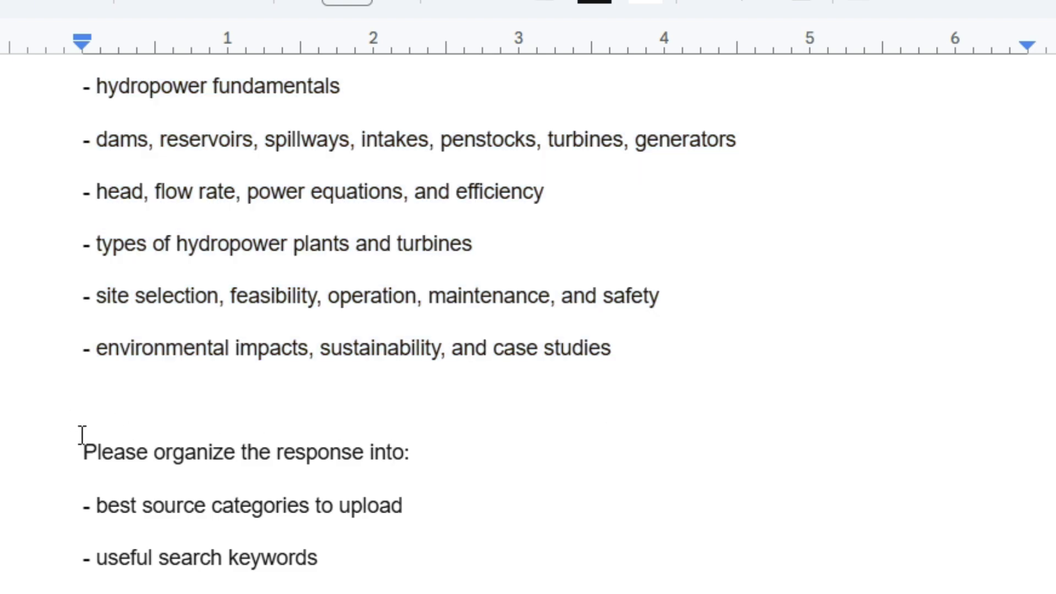
left_click_drag(82, 435, 483, 593)
scroll(271, 482, "down", 3)
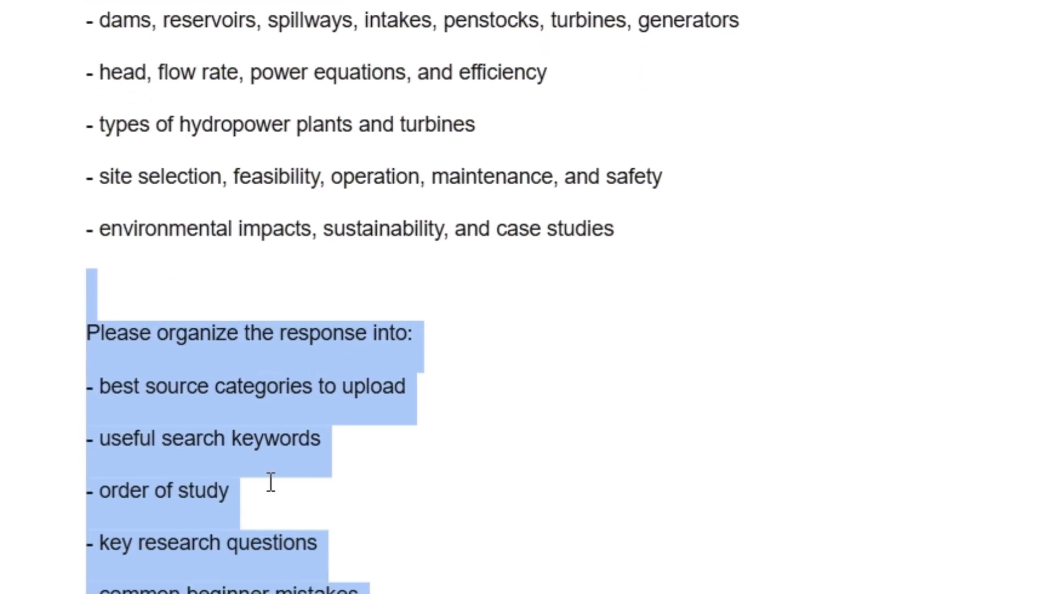
scroll(271, 482, "down", 3)
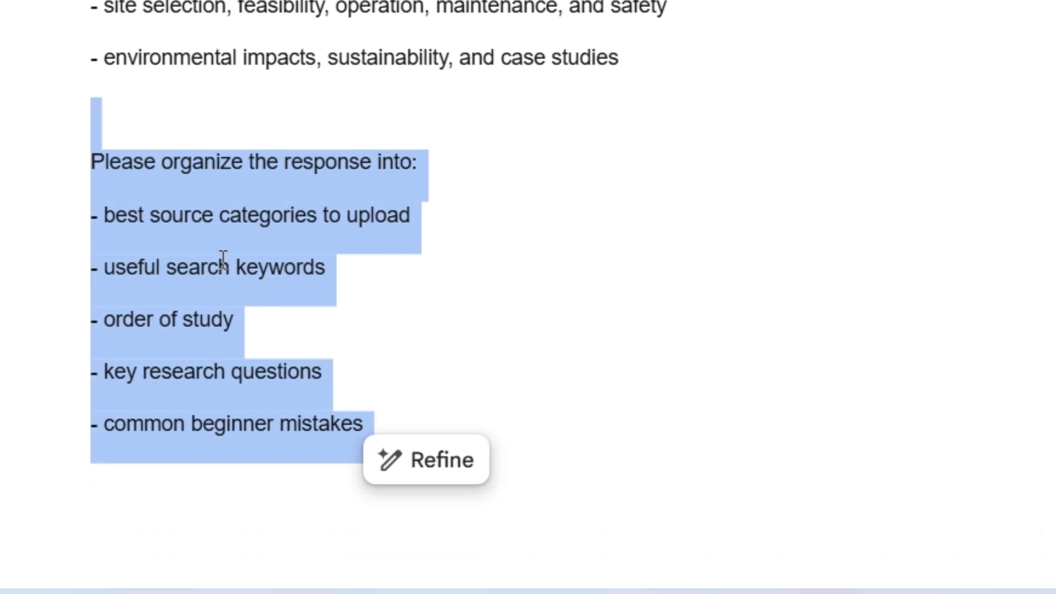
left_click(223, 262)
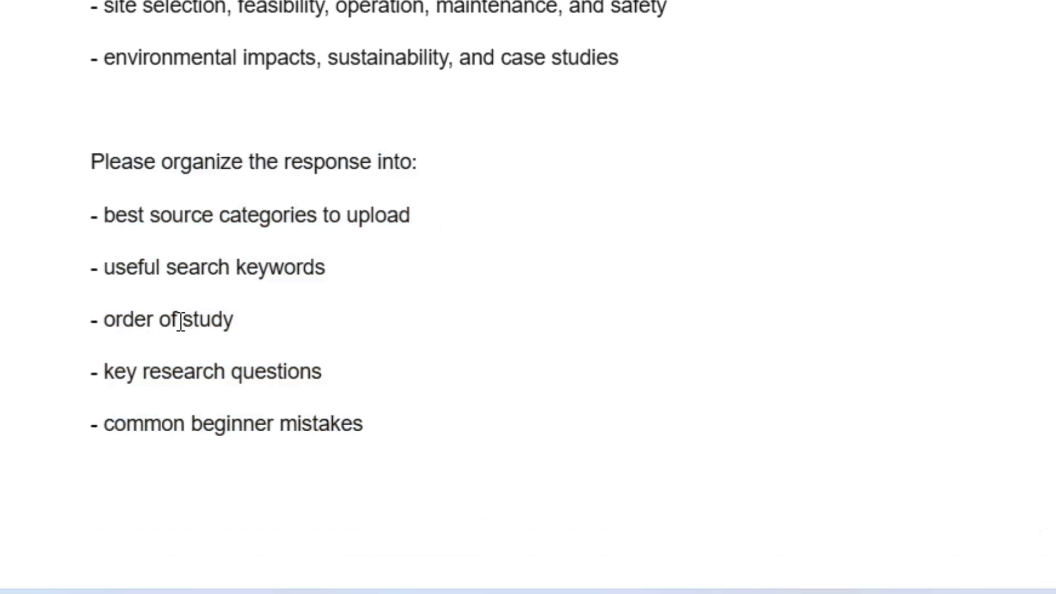
left_click(95, 369)
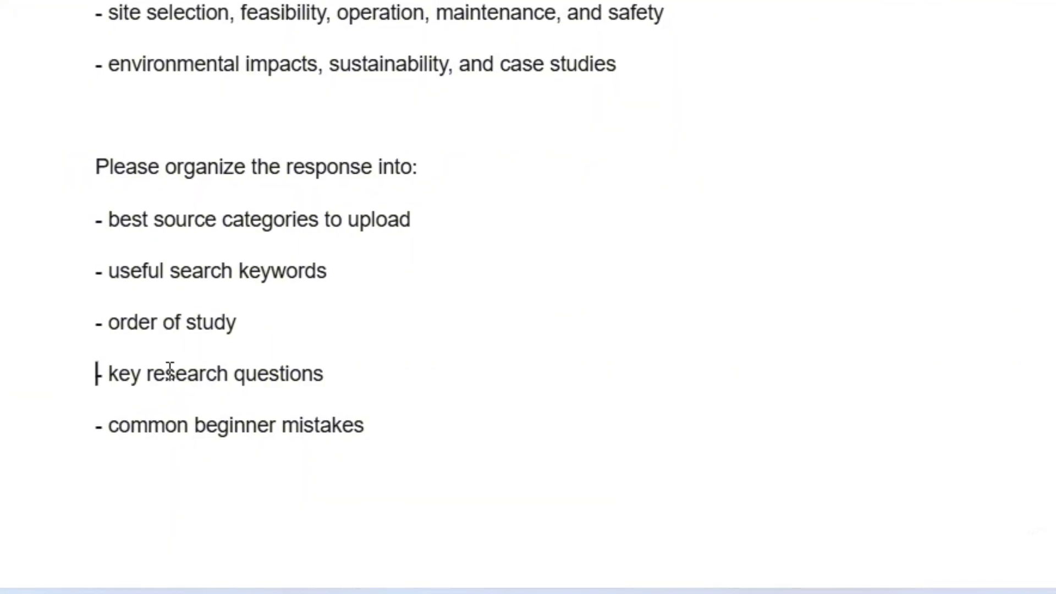
scroll(210, 387, "down", 5)
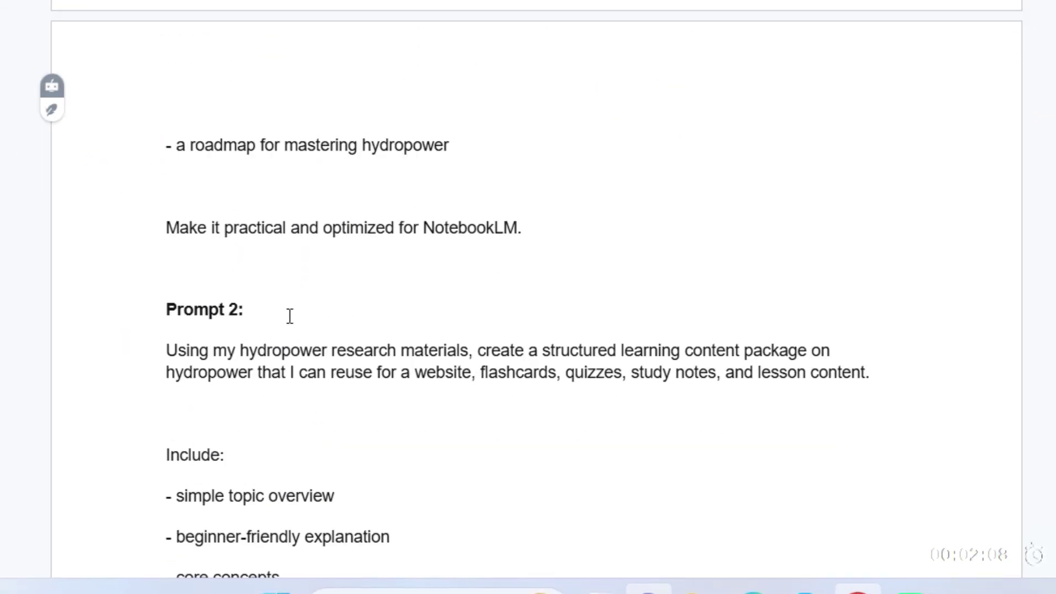
- Copy the full hydropower prompt, from "I want to master hydropower engineering" through "Make it practical and optimized for NotebookLM."
scroll(290, 259, "up", 15)
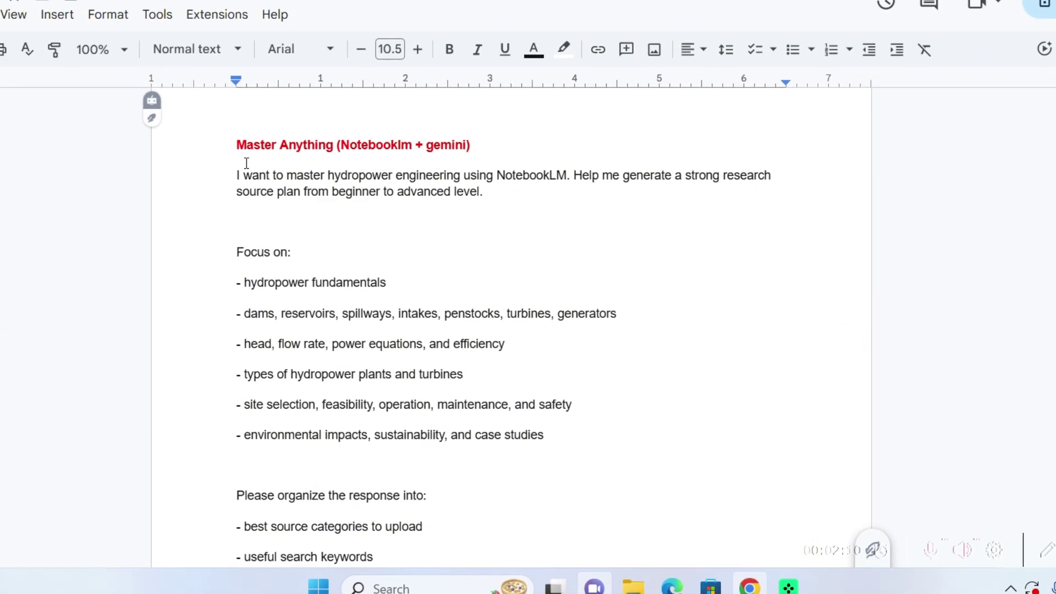
left_click_drag(219, 143, 478, 460)
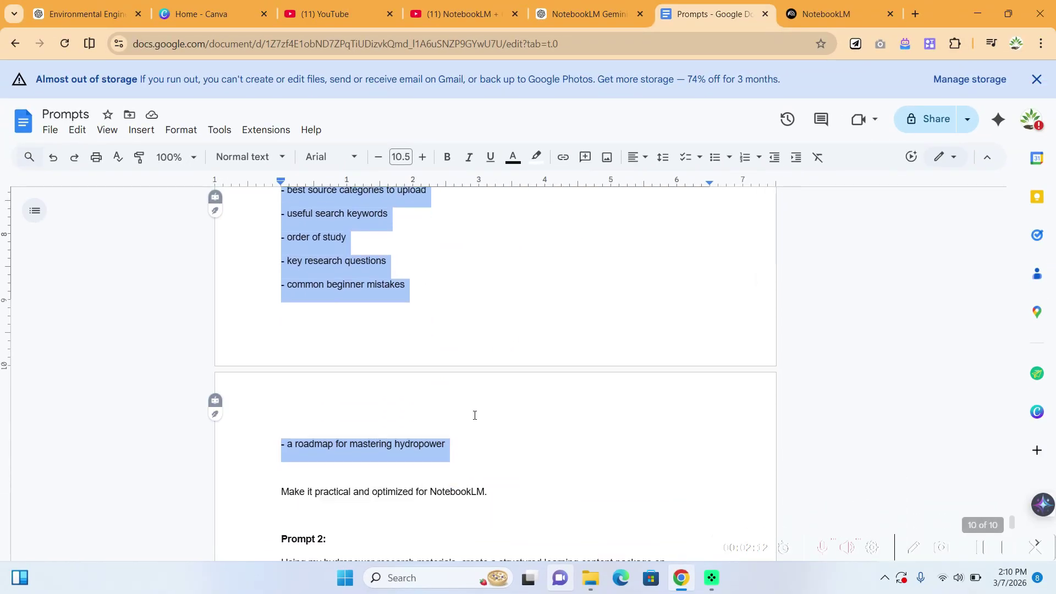
left_click_drag(562, 498, 561, 497)
key("ctrl+c")
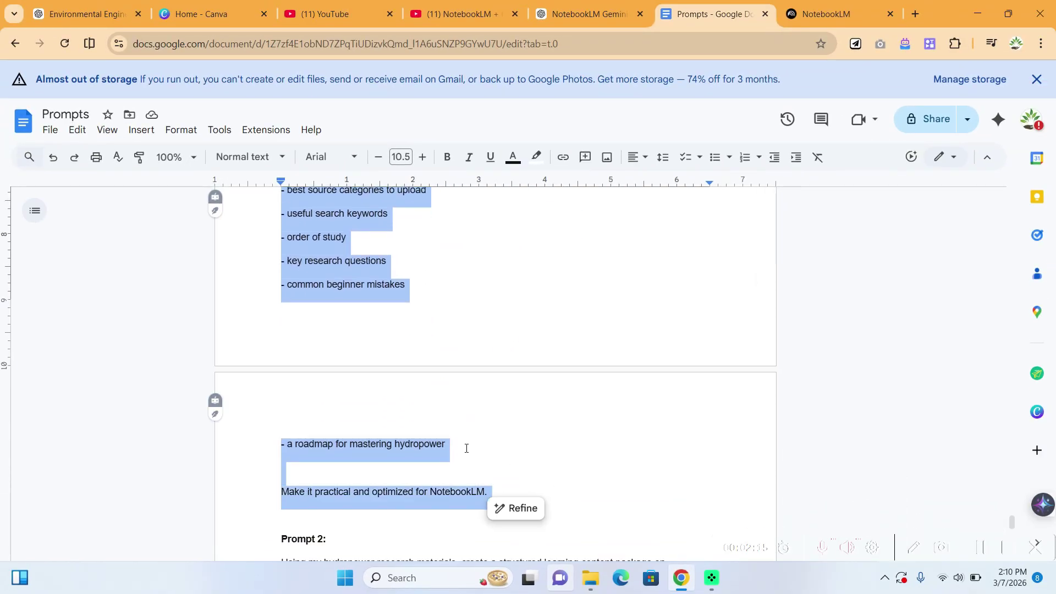
- Switch to NotebookLM, paste the copied hydropower prompt into the source search and submit it as Deep Research on the web
left_click(869, 11)
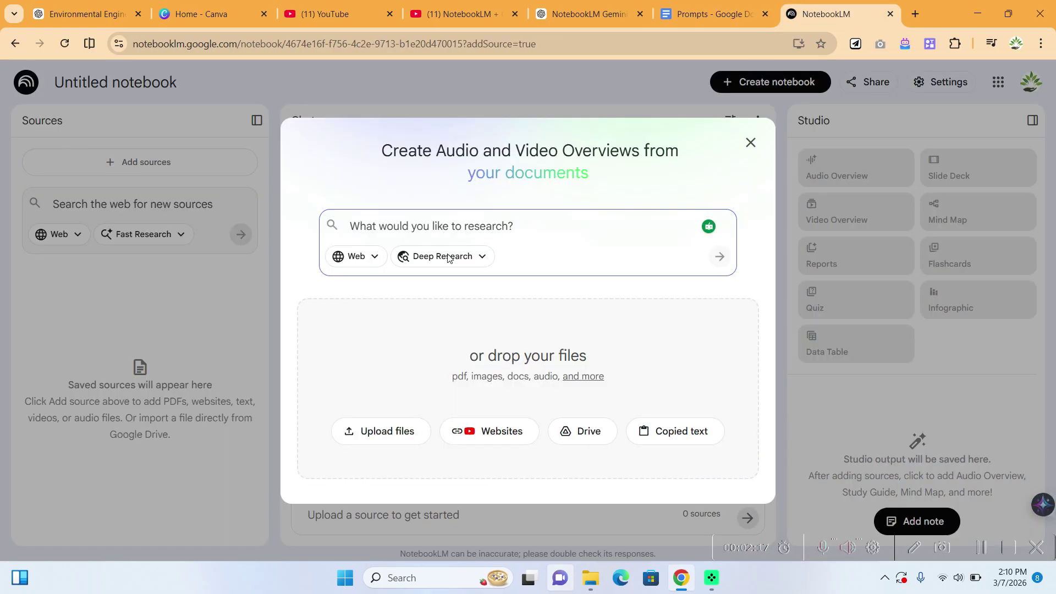
key("ctrl+v")
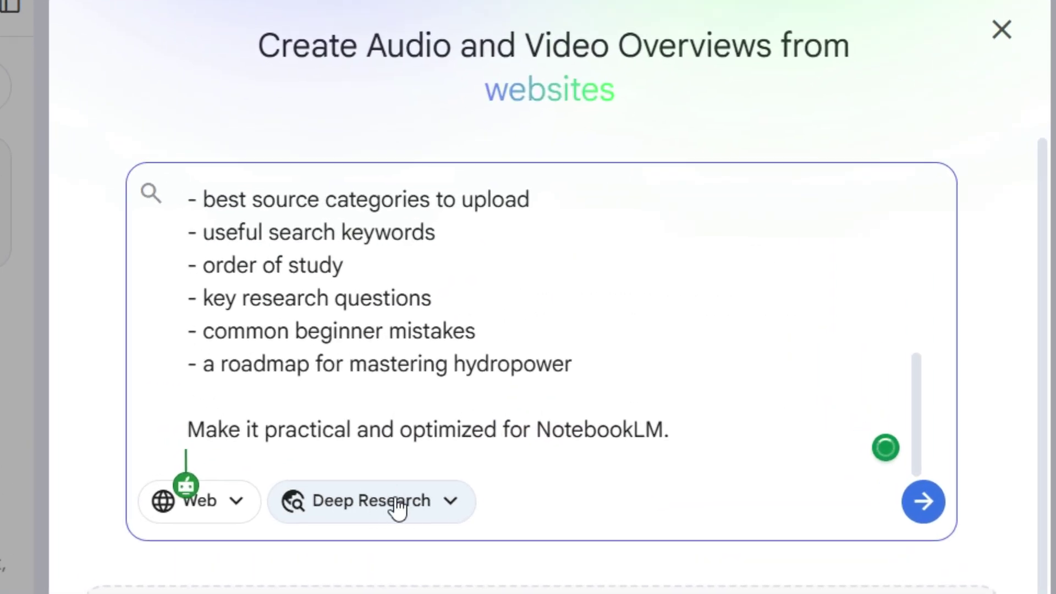
scroll(1028, 374, "down", 3)
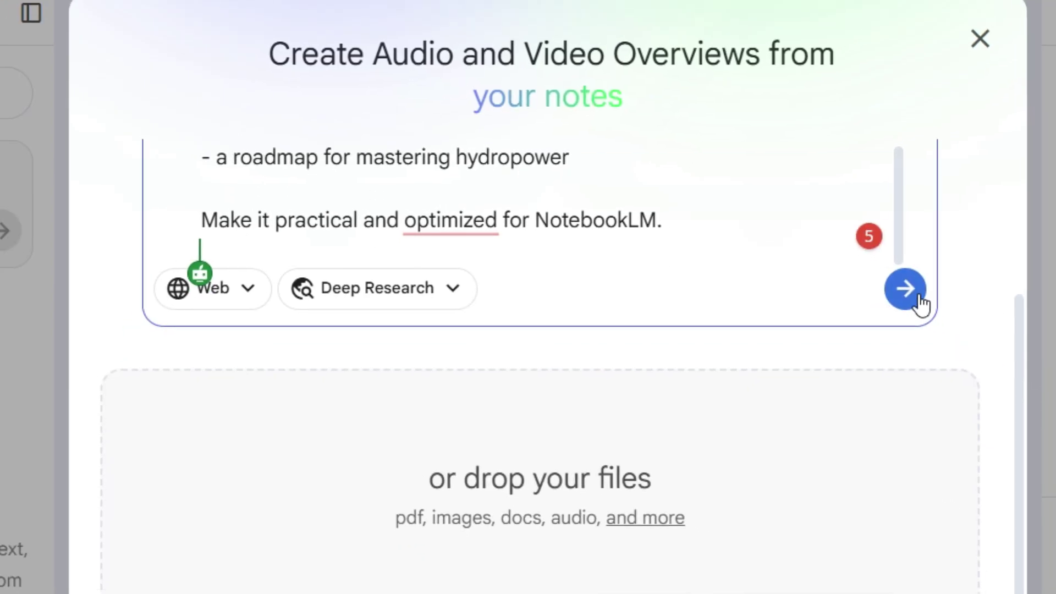
left_click(917, 299)
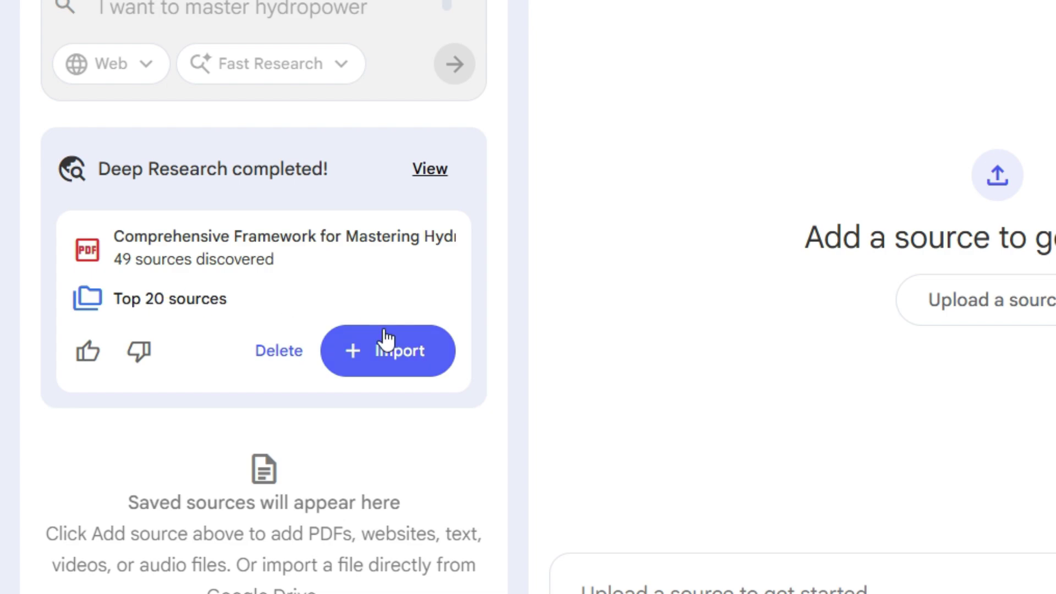
- Open the completed Deep Research results and examine the cited and non-cited sources, ending on the cited list
left_click(421, 175)
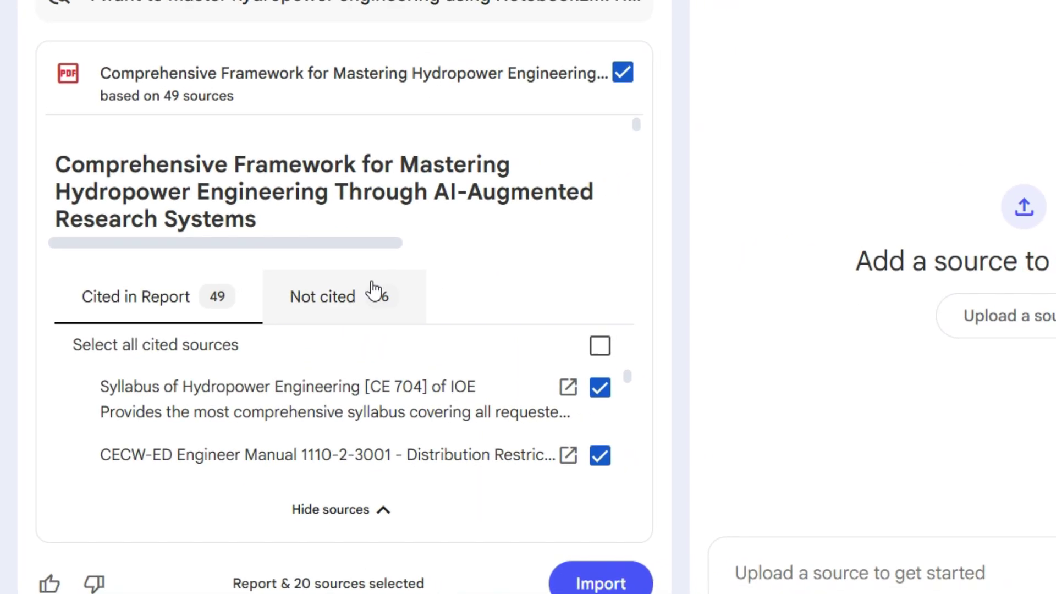
scroll(472, 379, "down", 3)
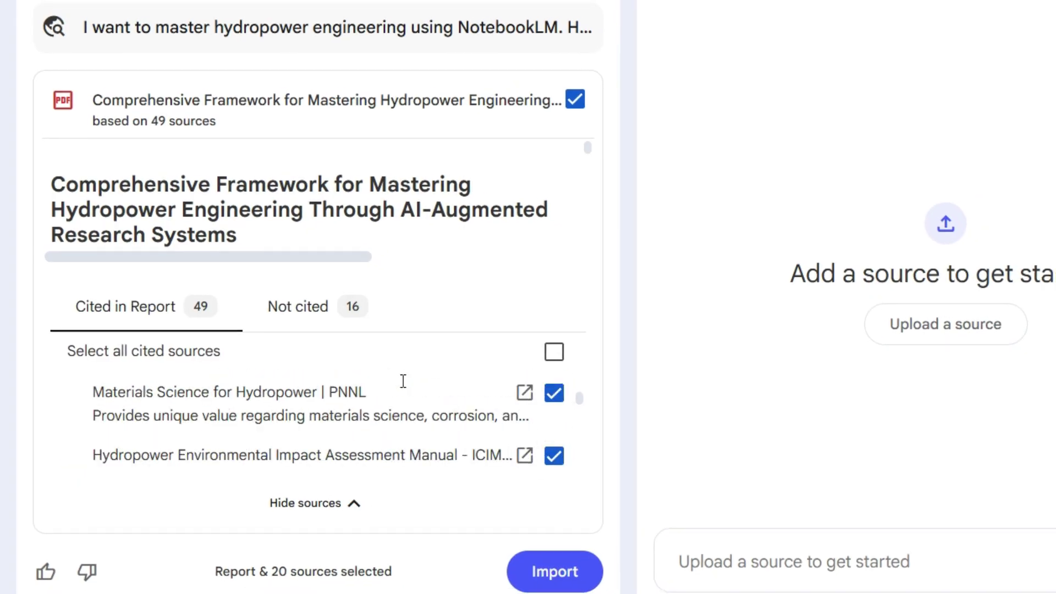
scroll(403, 380, "down", 5)
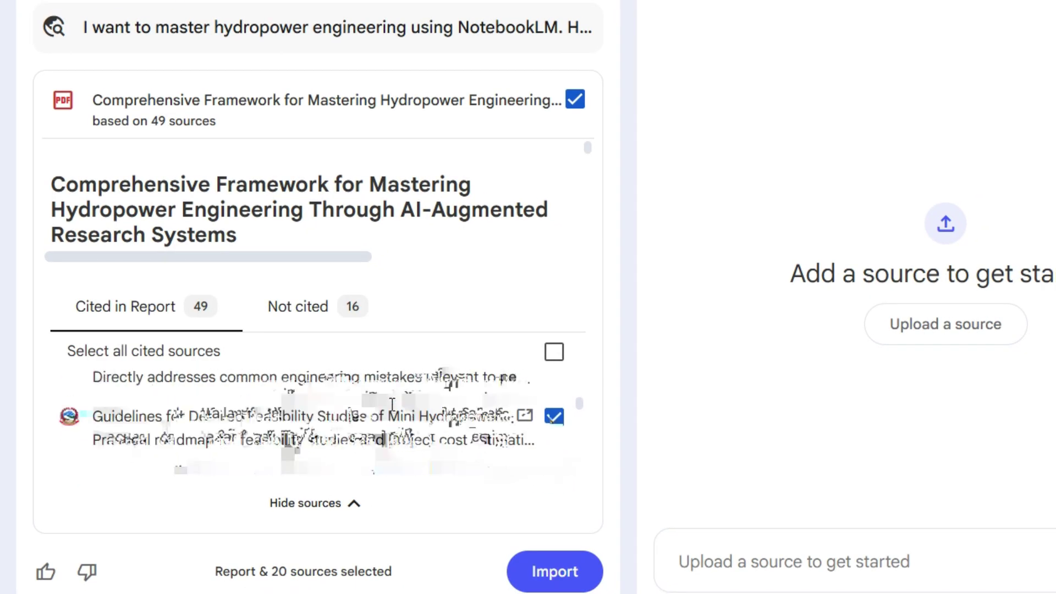
scroll(395, 437, "down", 5)
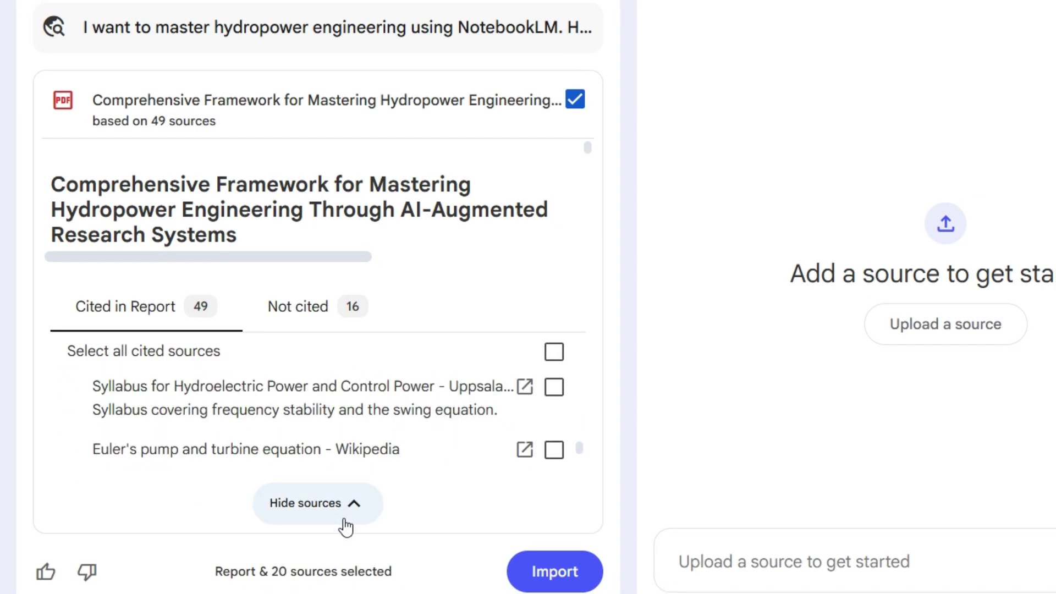
scroll(409, 423, "up", 10)
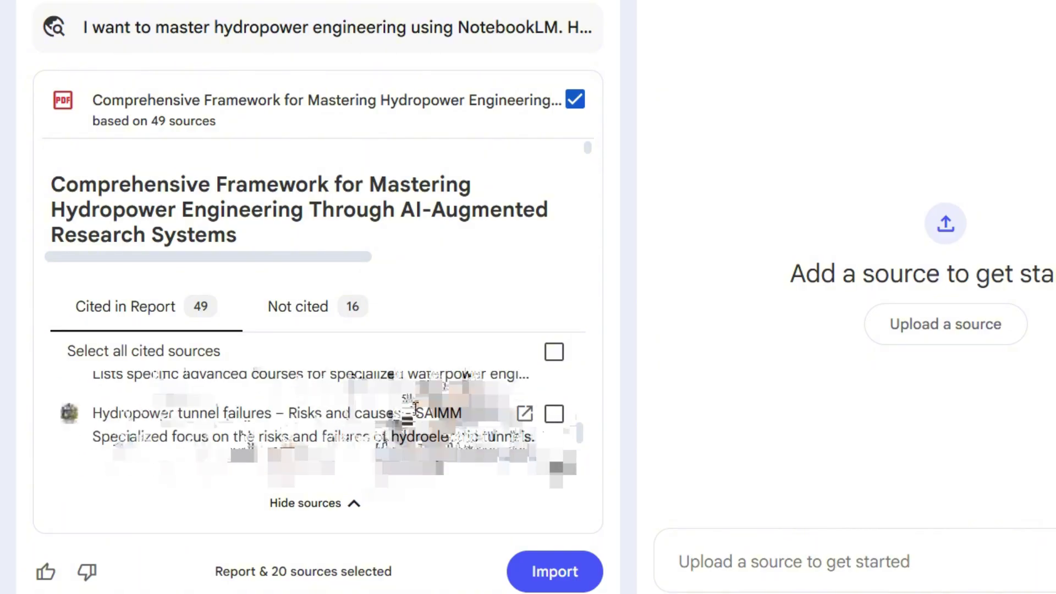
scroll(400, 415, "up", 3)
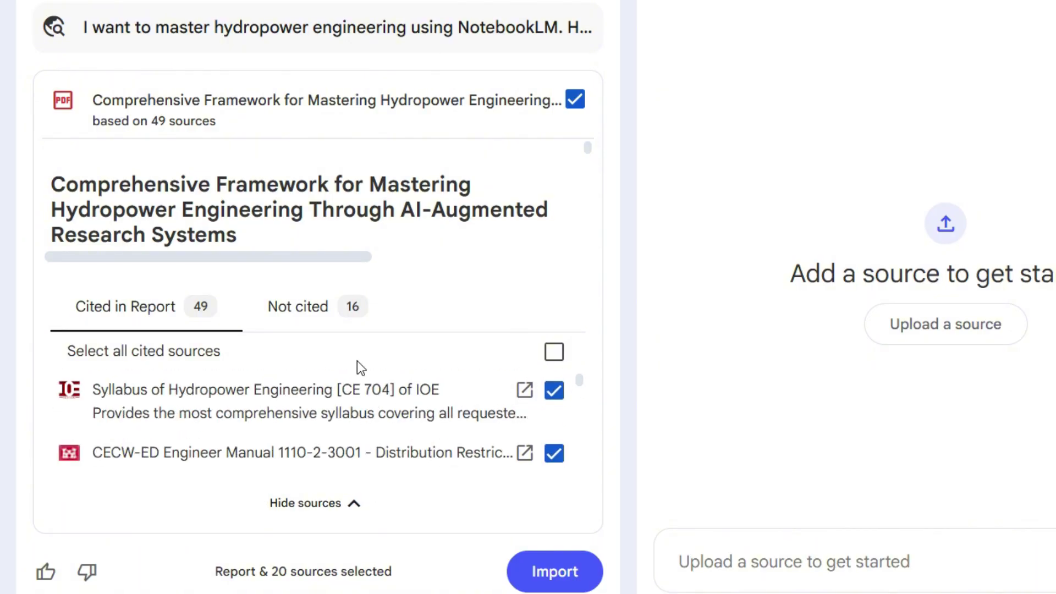
left_click(298, 312)
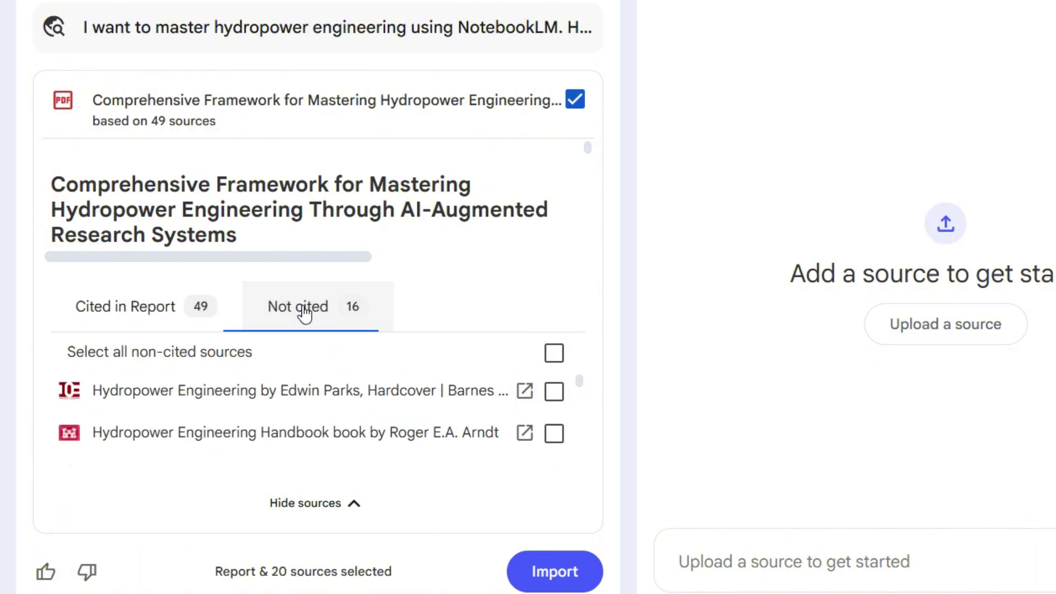
left_click(190, 312)
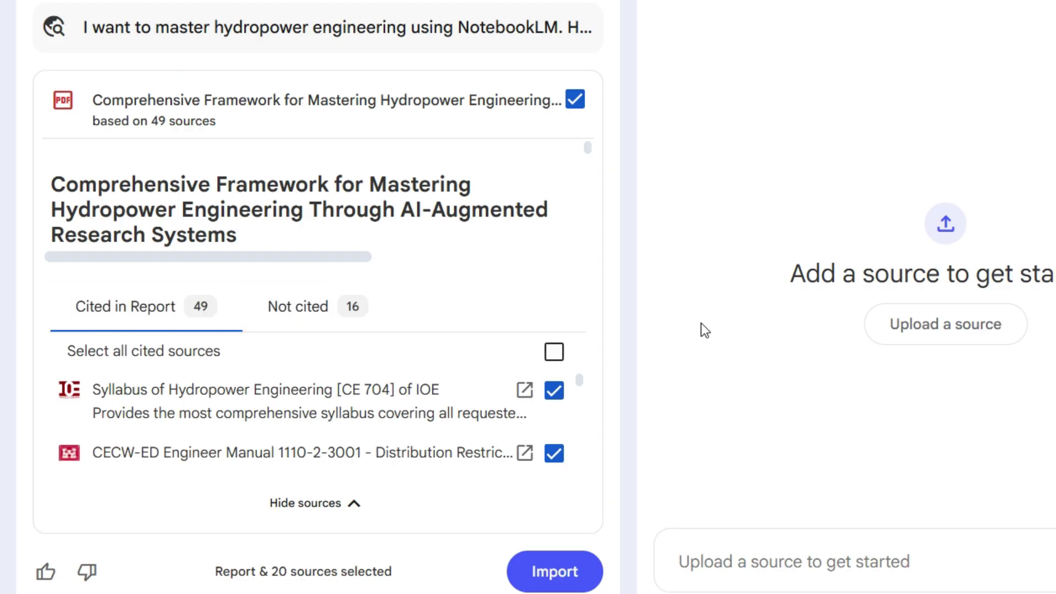
- Import the Deep Research report and the selected cited sources into the notebook
left_click(555, 571)
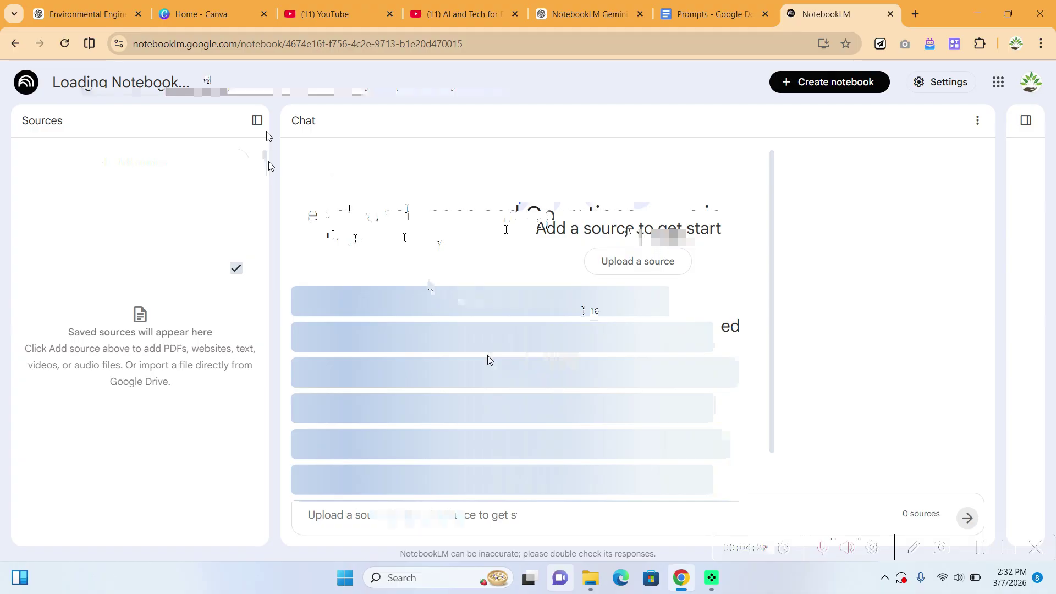
- Open Gemini in a new browser tab and attach the notebook "Design Challenges and Operational Risks in Hydropower Systems" to the chat
left_click(915, 14)
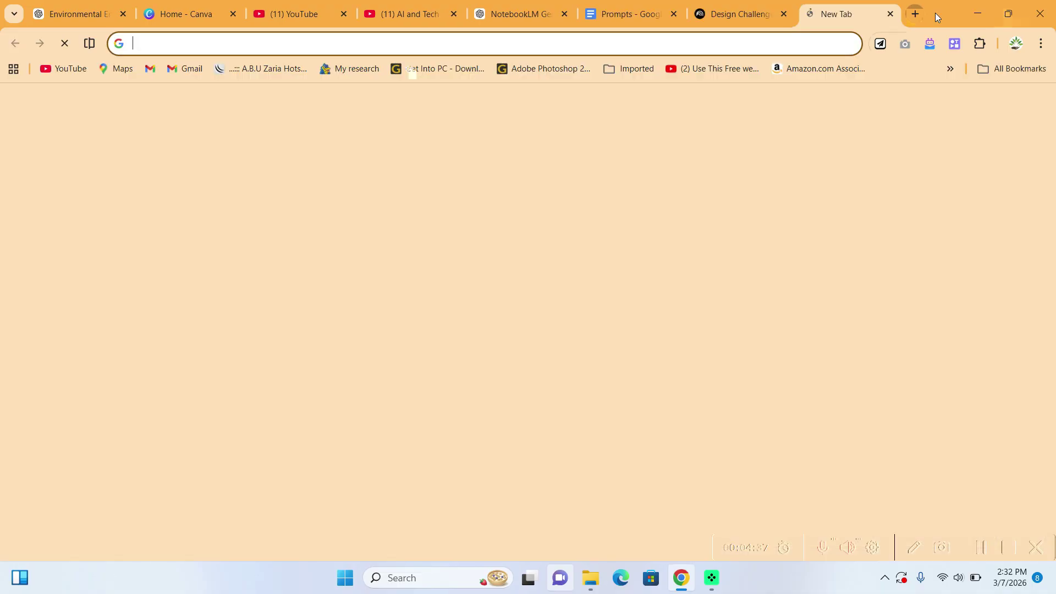
type("g")
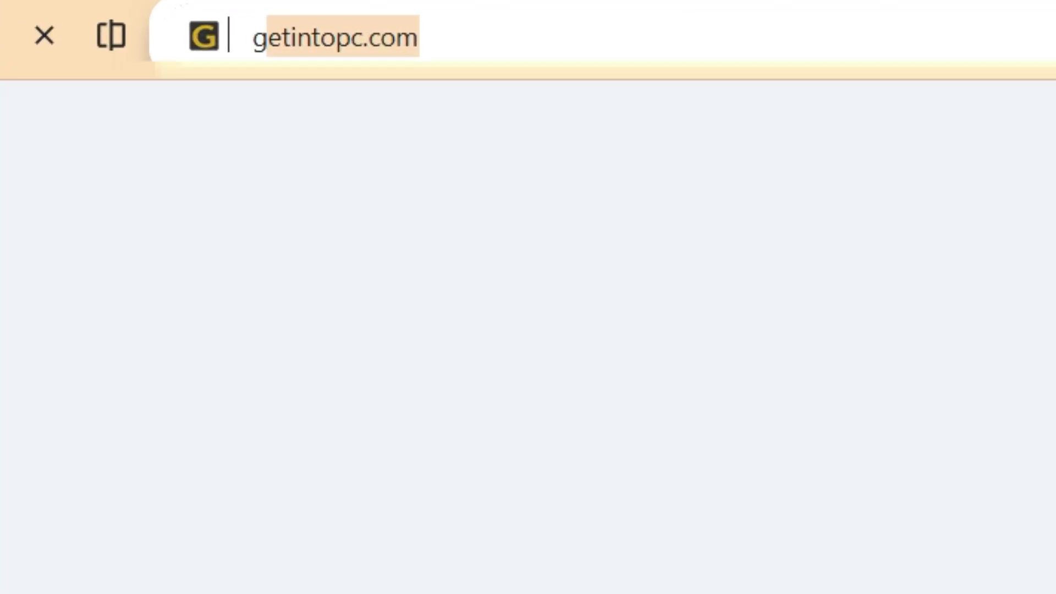
type("e")
key("Return")
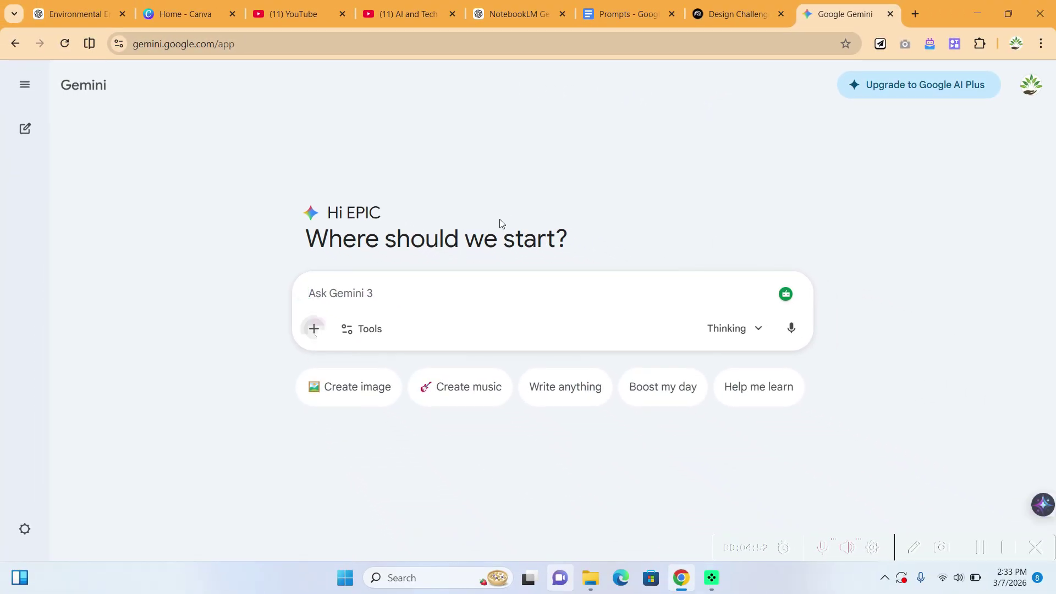
left_click(314, 329)
left_click(371, 448)
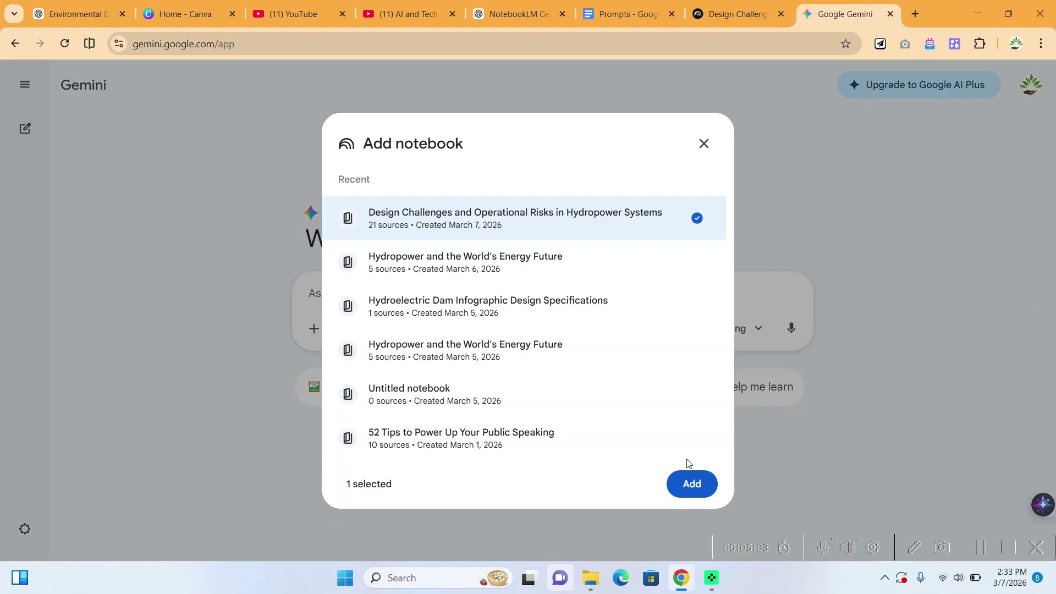
left_click(704, 488)
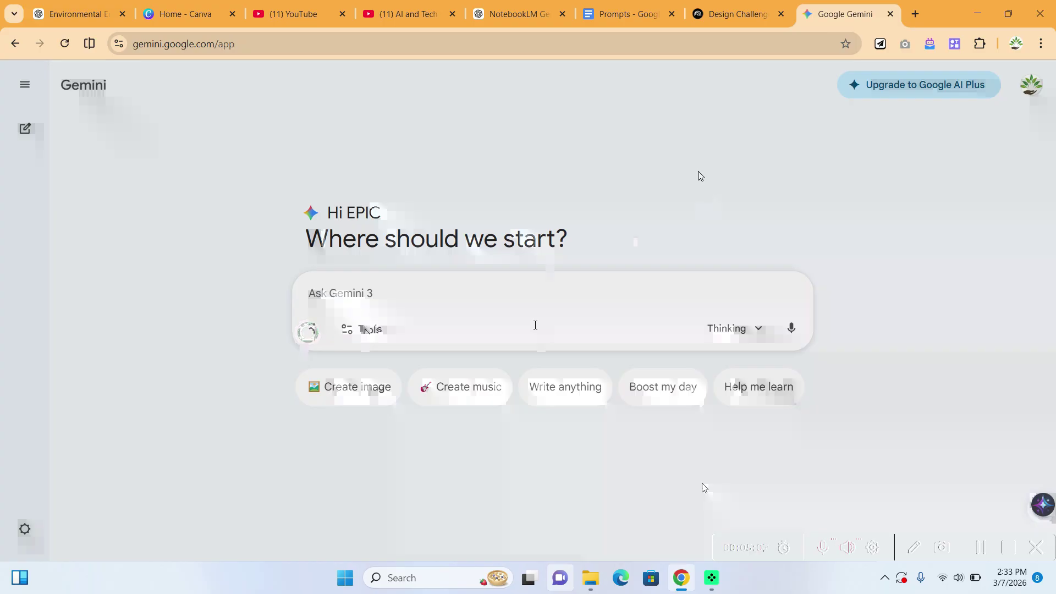
- Switch to the Google Docs document Prompts, read Prompt 2 and copy it from "Using my hydropower research materials" through "easy to reuse."
left_click(627, 13)
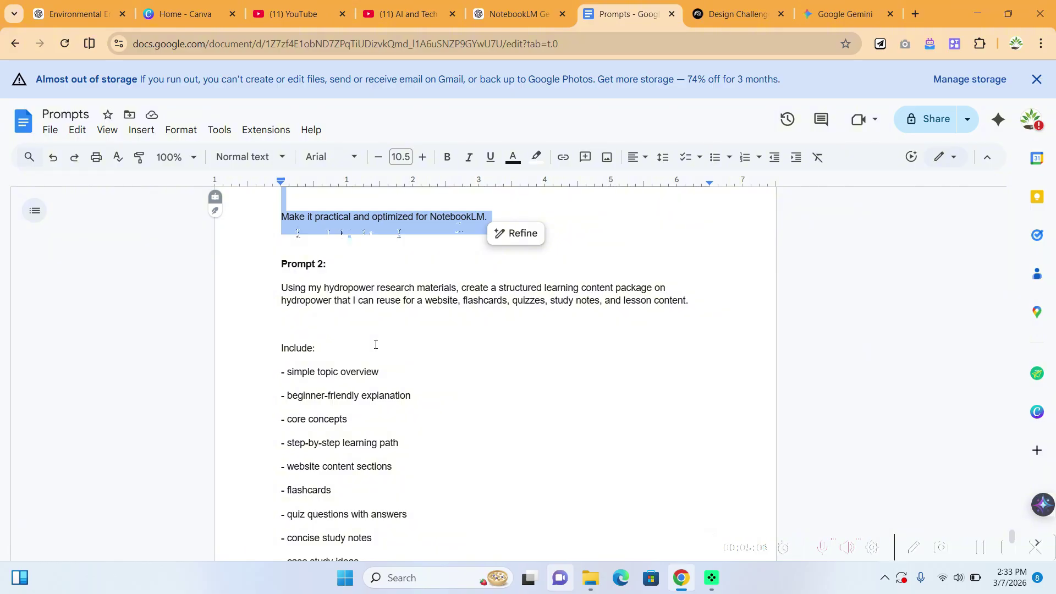
scroll(374, 346, "down", 1)
left_click(298, 231)
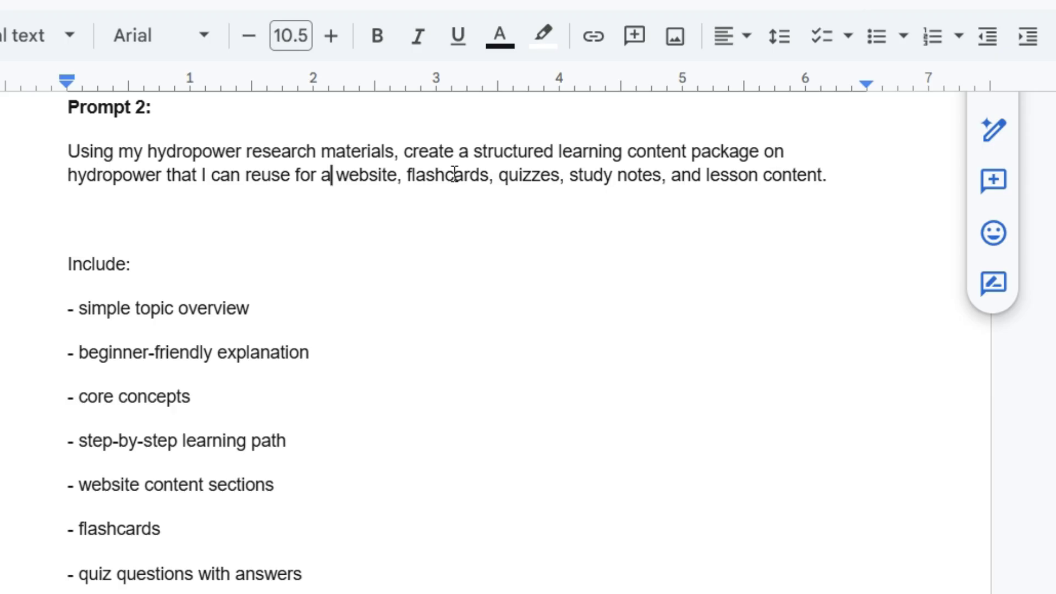
left_click(339, 240)
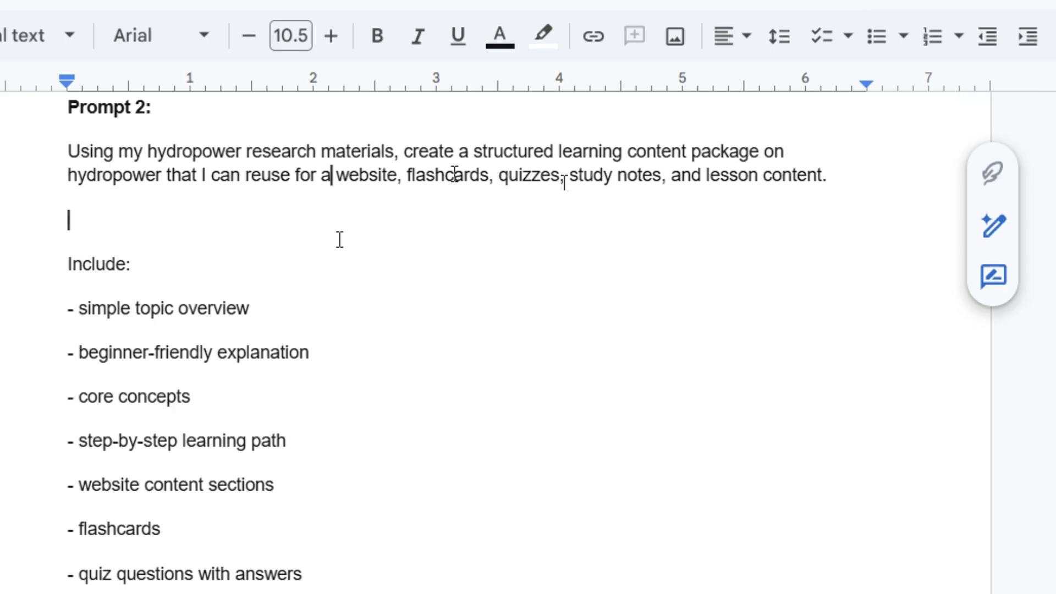
left_click_drag(339, 240, 330, 499)
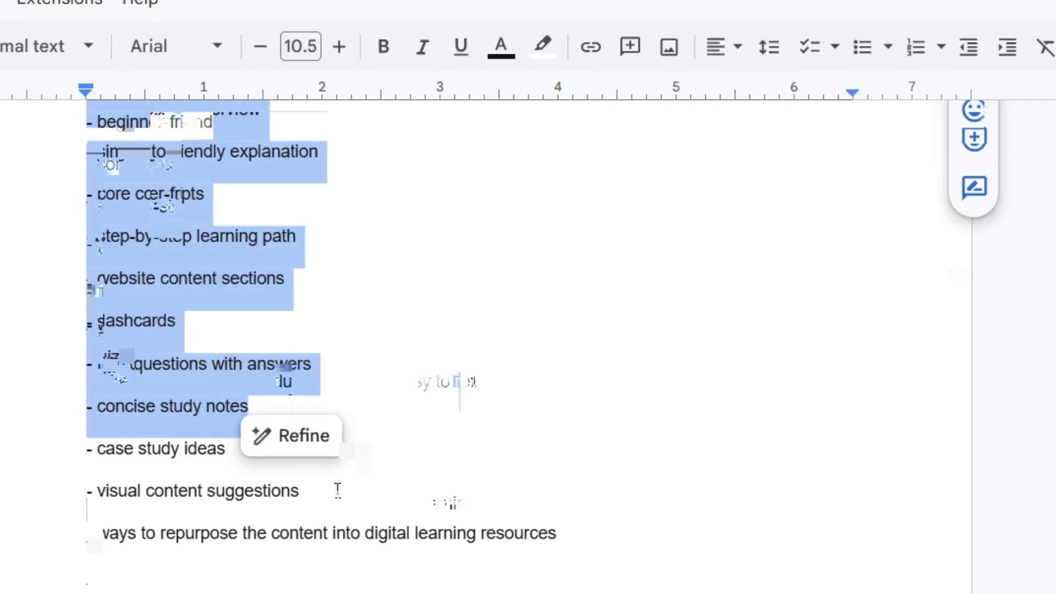
scroll(337, 491, "down", 5)
left_click(542, 390)
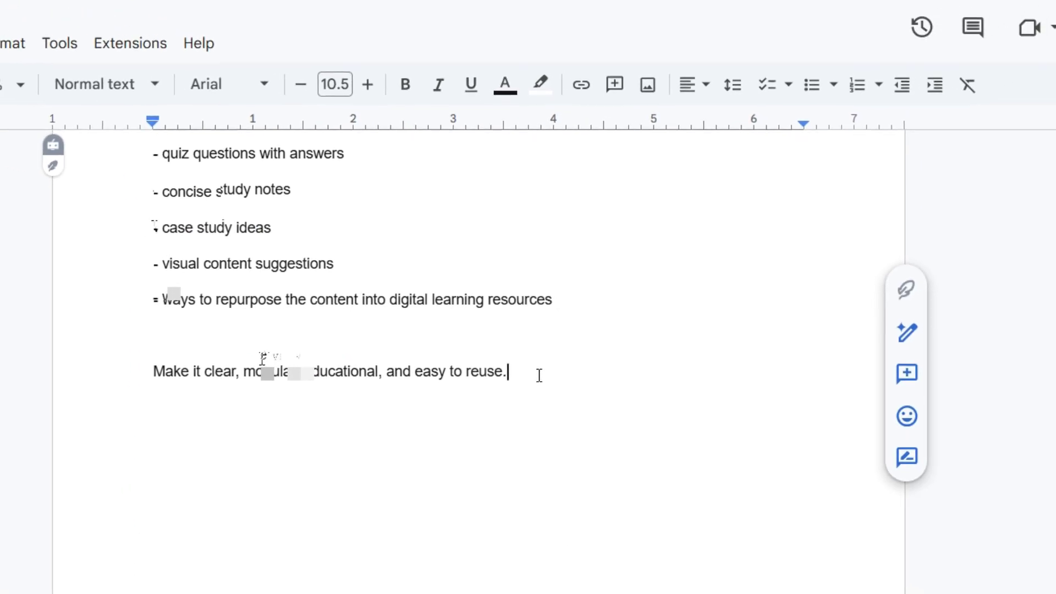
key("ctrl+a")
right_click(447, 379)
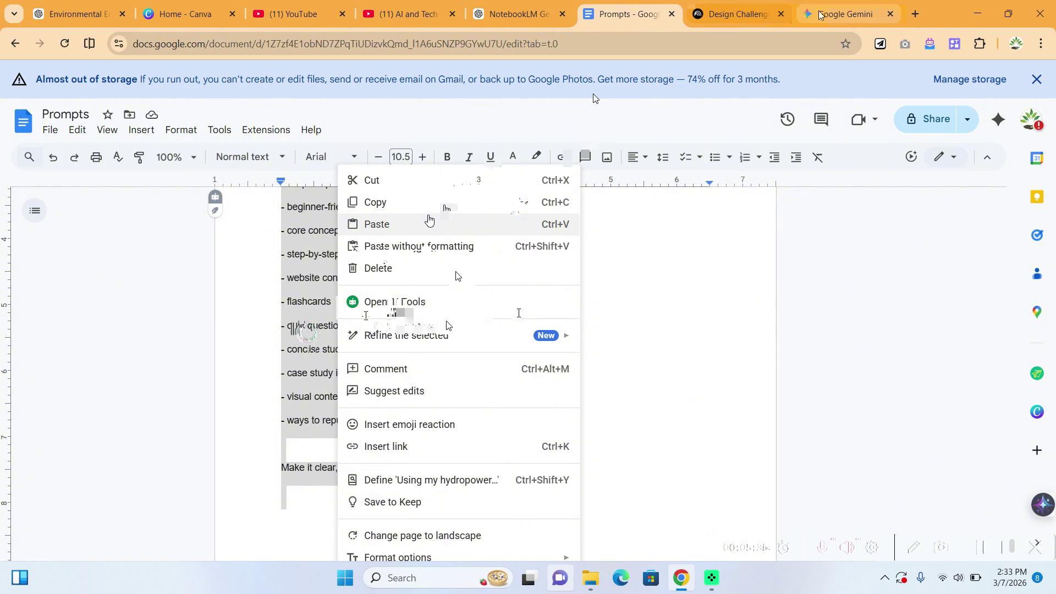
- Switch back to Gemini, paste the copied Prompt 2 and submit it with Canvas and the Pro model
left_click(819, 15)
right_click(500, 317)
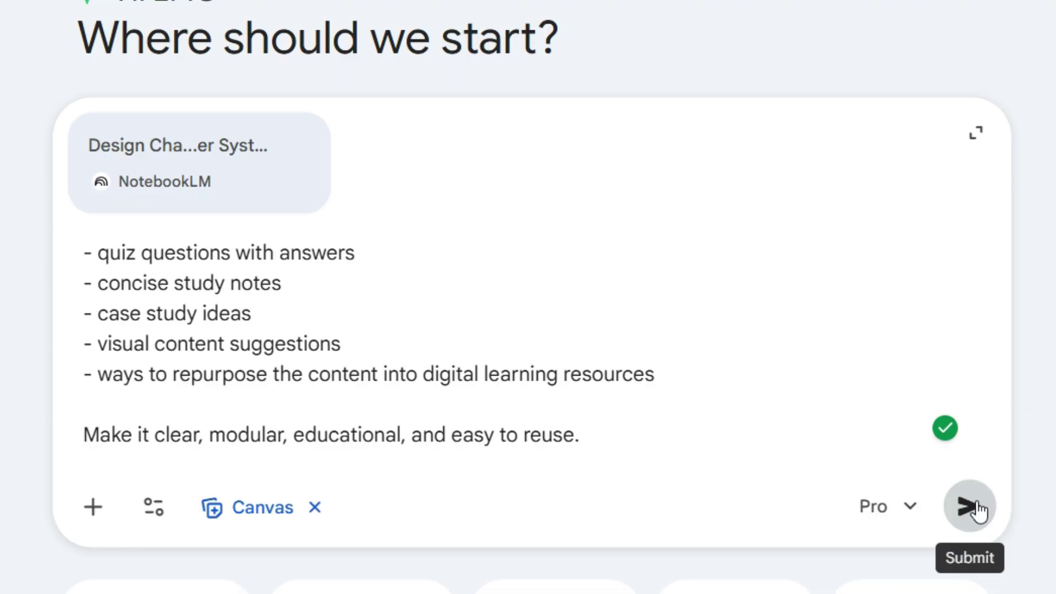
left_click(970, 506)
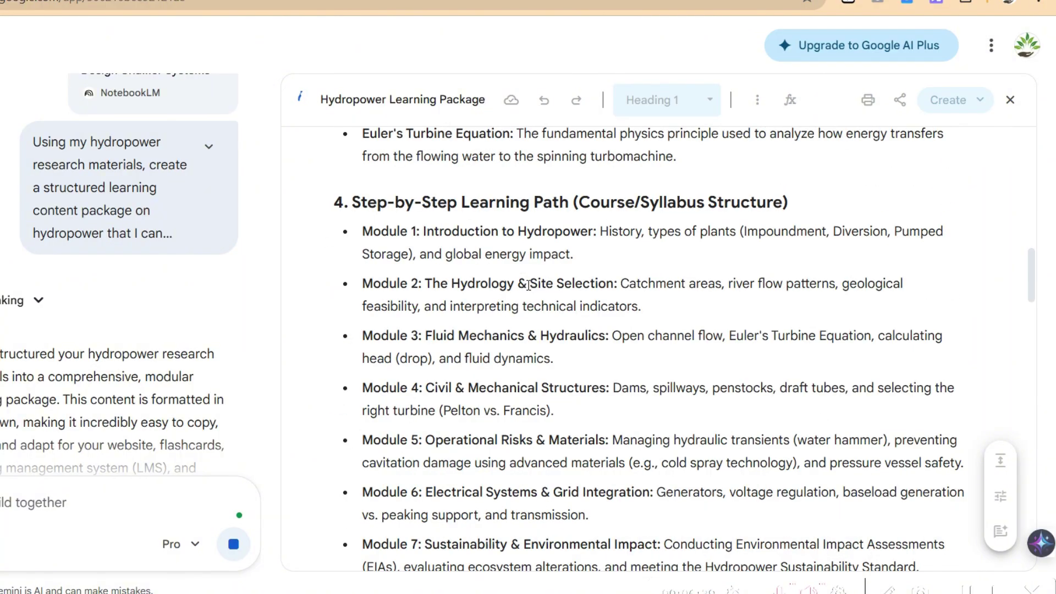
- Review the Hydropower Learning Package from its learning path through its case study ideas, and generate a web page from it
scroll(528, 285, "down", 3)
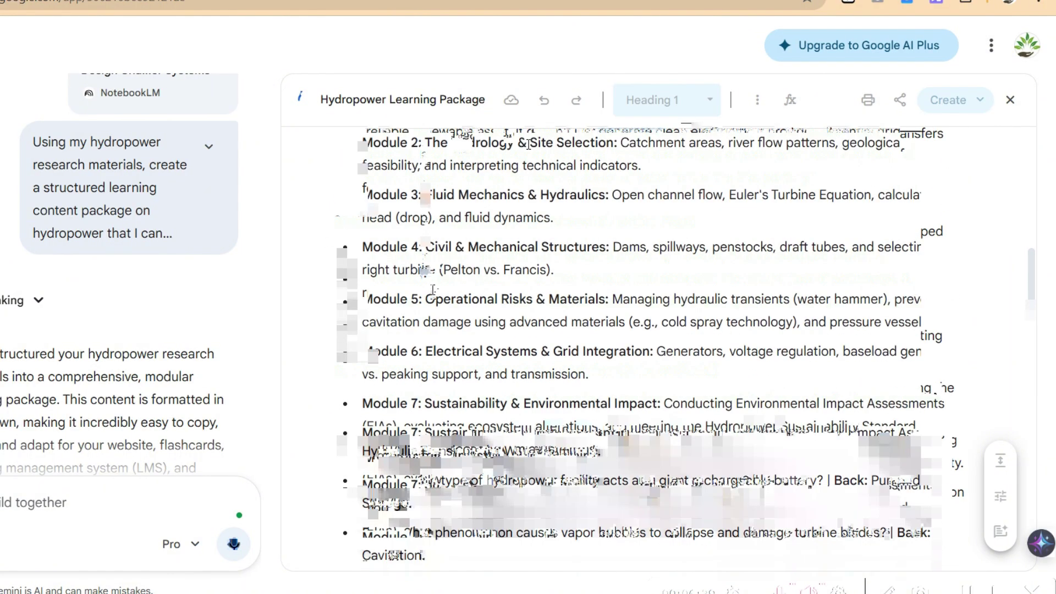
scroll(438, 286, "down", 5)
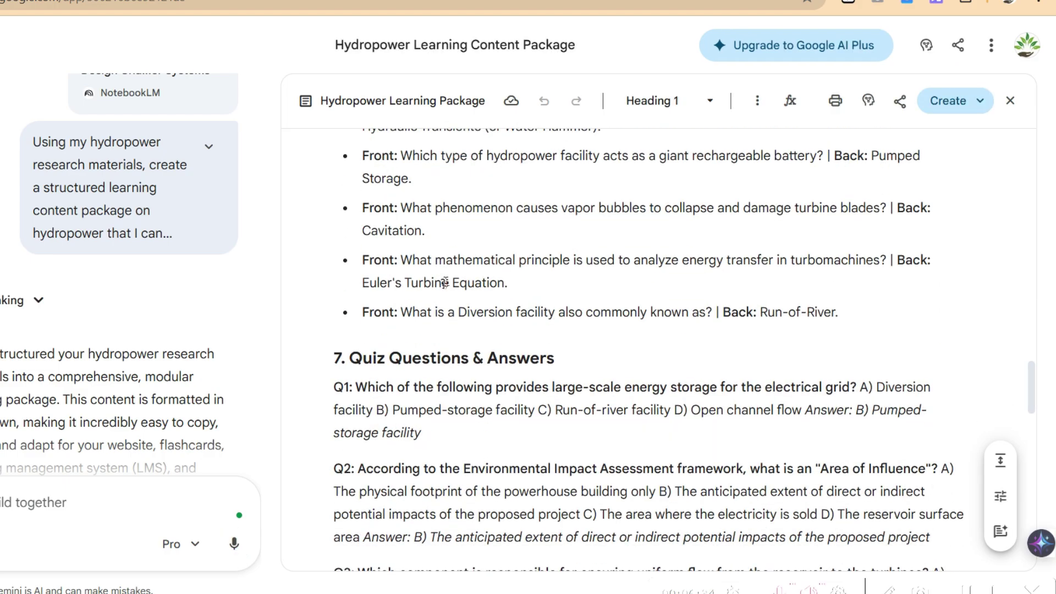
scroll(448, 278, "down", 2)
scroll(454, 274, "down", 3)
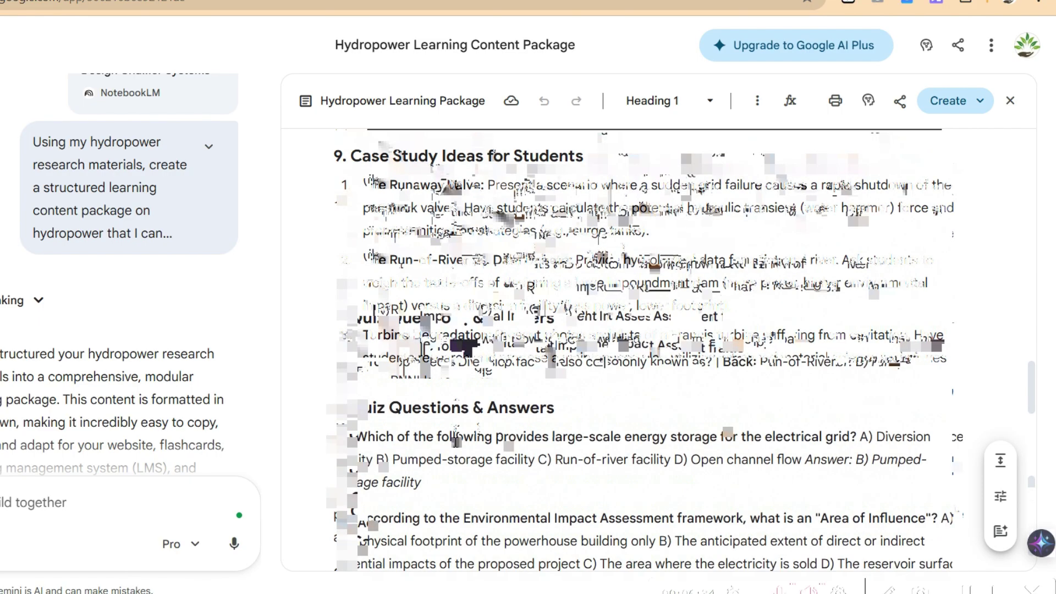
scroll(456, 272, "down", 10)
scroll(385, 407, "up", 1)
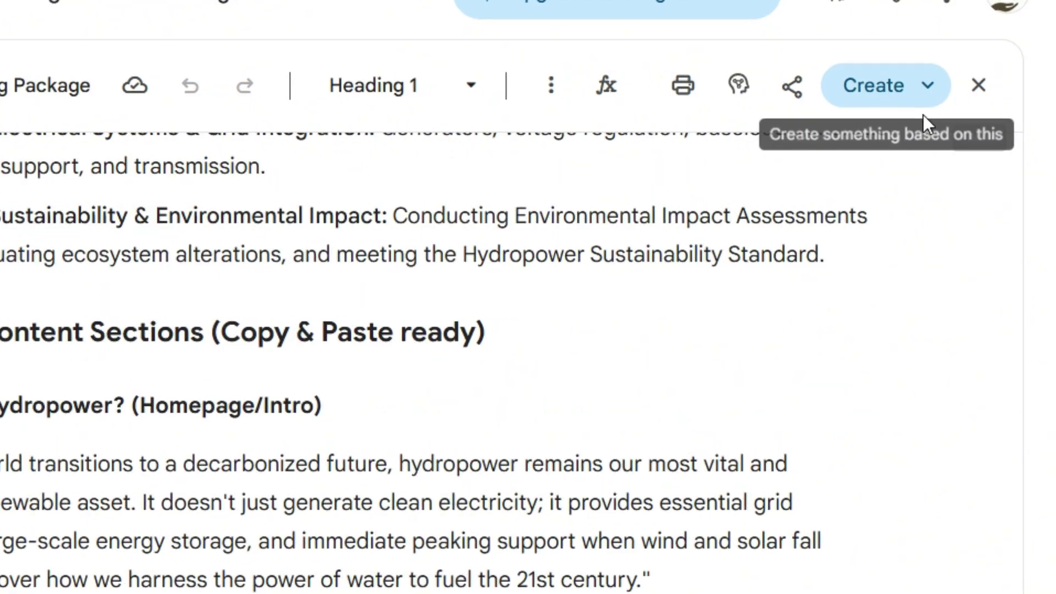
left_click(932, 91)
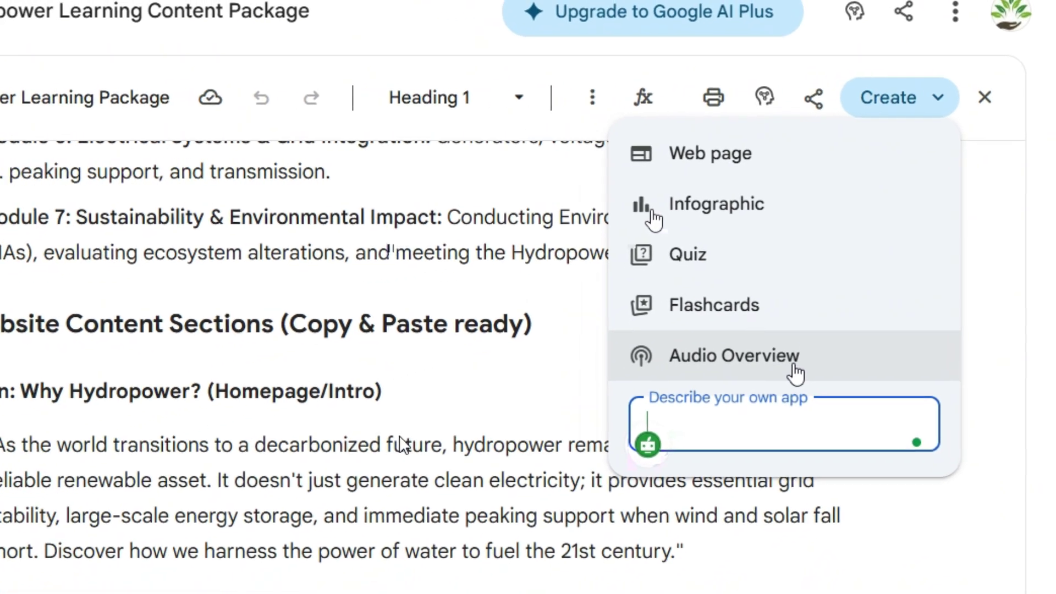
left_click(754, 156)
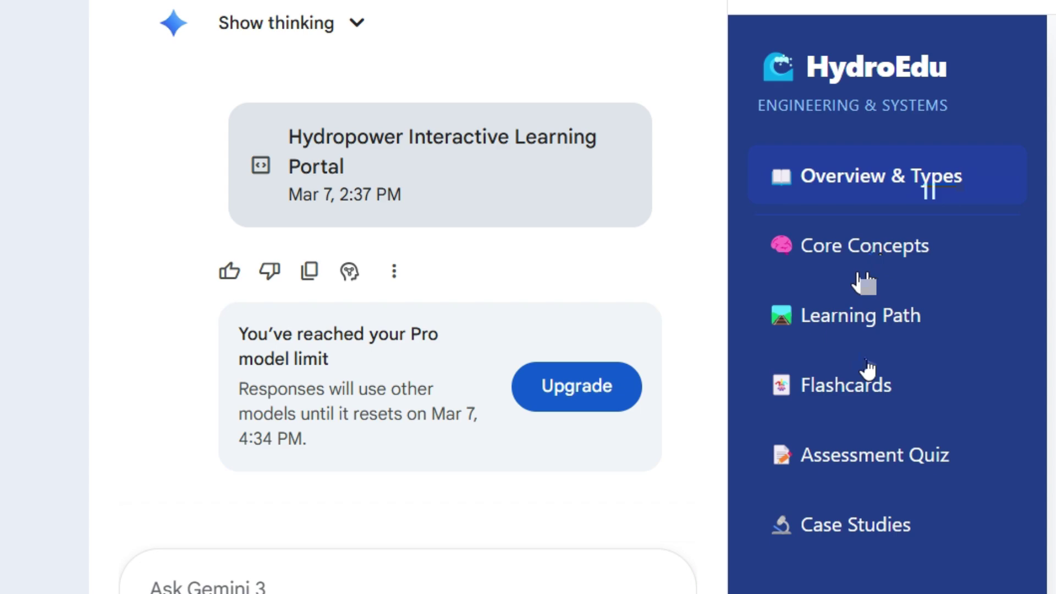
- Browse the generated HydroEdu web page, including its overview, core concepts, assessment quiz and case studies
left_click(892, 406)
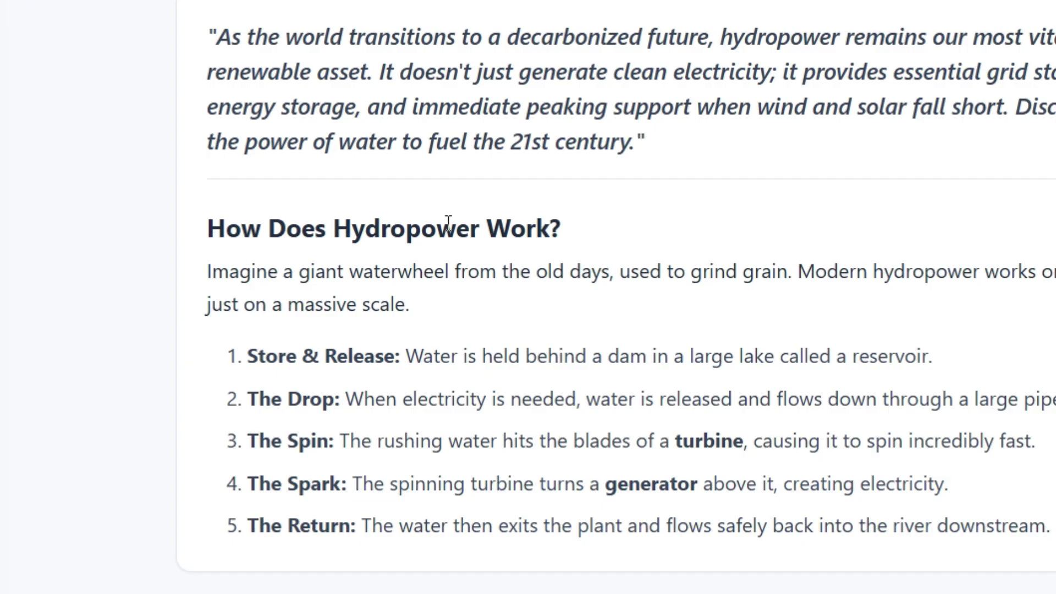
scroll(448, 221, "down", 3)
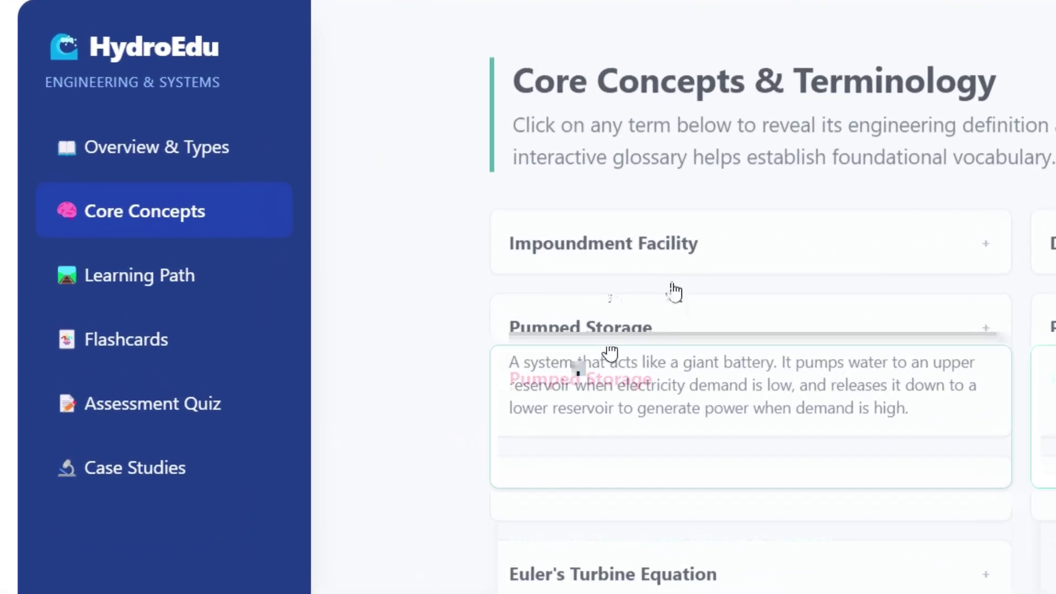
left_click(124, 276)
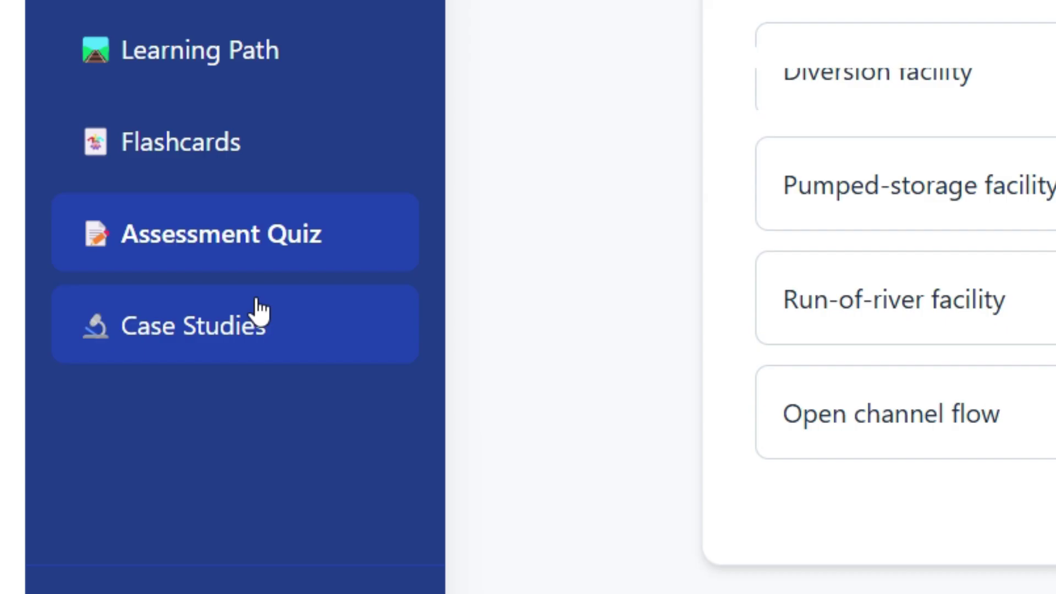
left_click(259, 311)
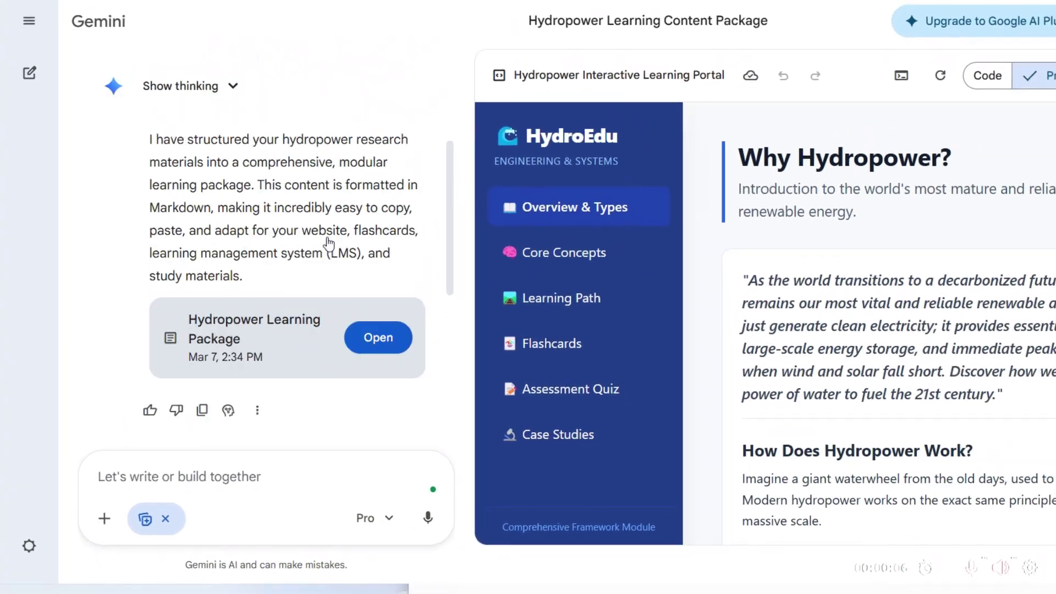
- Reopen the Hydropower Learning Package from the chat and generate an infographic from it
scroll(315, 252, "down", 3)
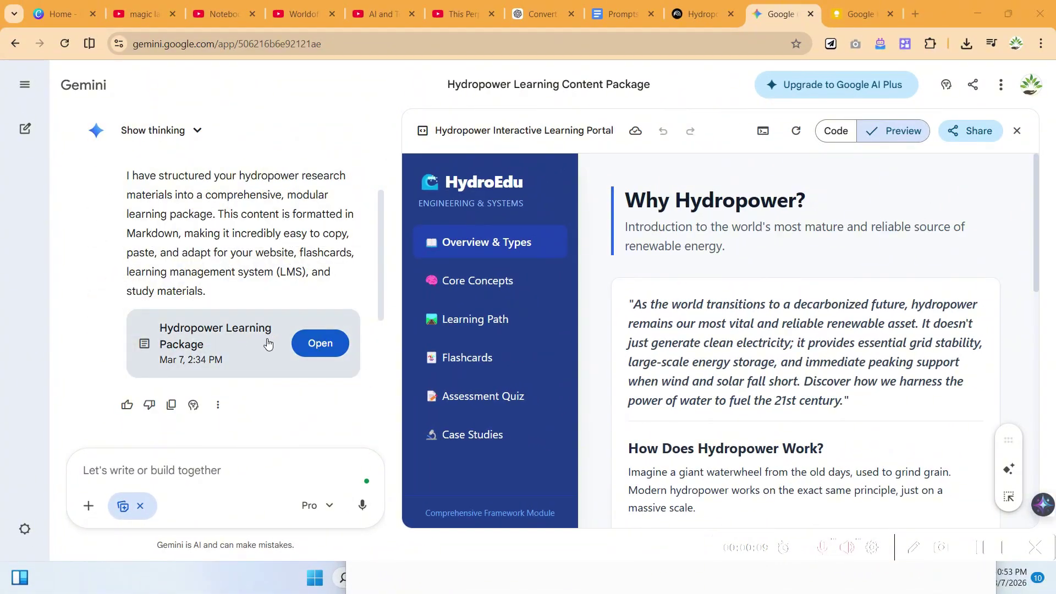
left_click(319, 344)
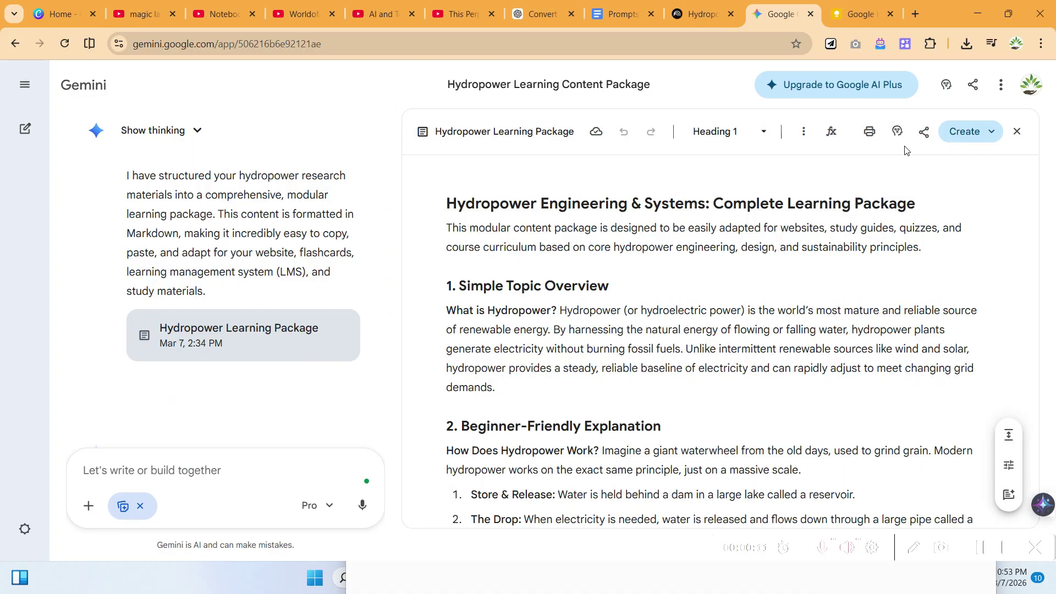
left_click(996, 136)
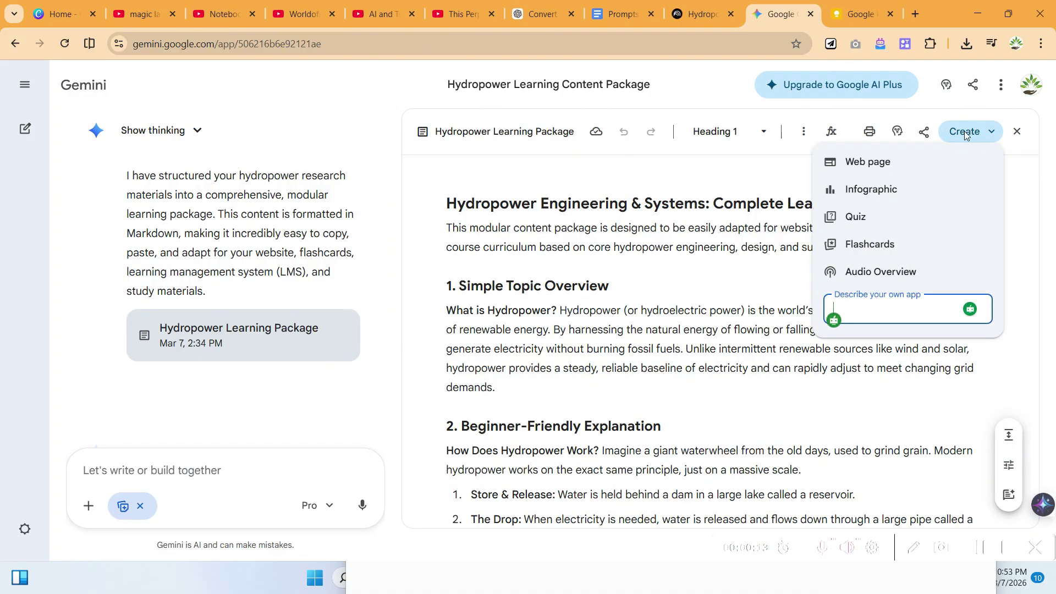
left_click(886, 193)
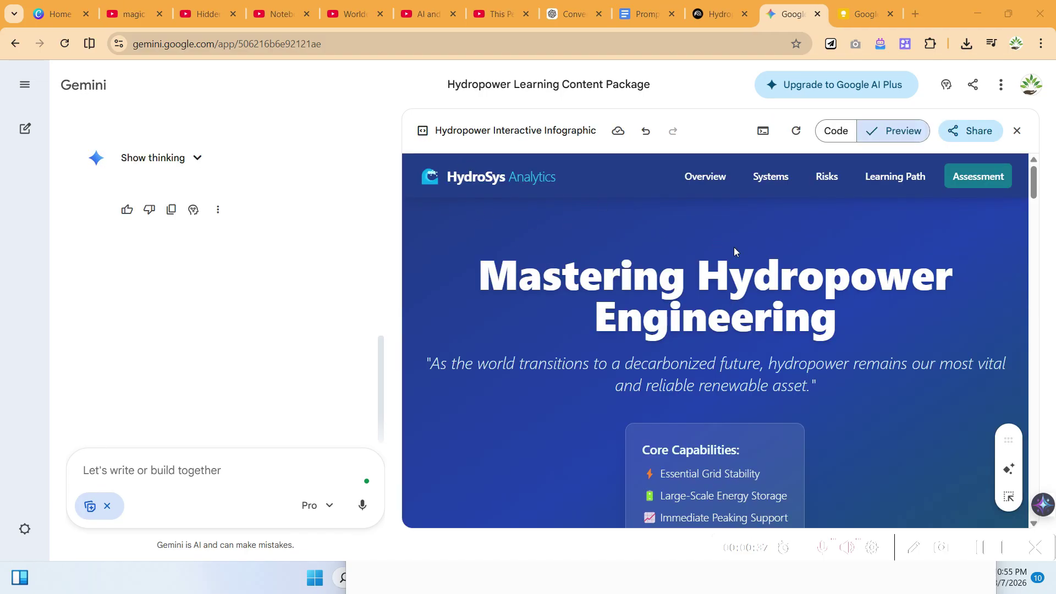
- Examine the Hydropower Interactive Infographic from its process overview and risk chart to the flashcards and quiz, ending back at its title
scroll(694, 291, "down", 10)
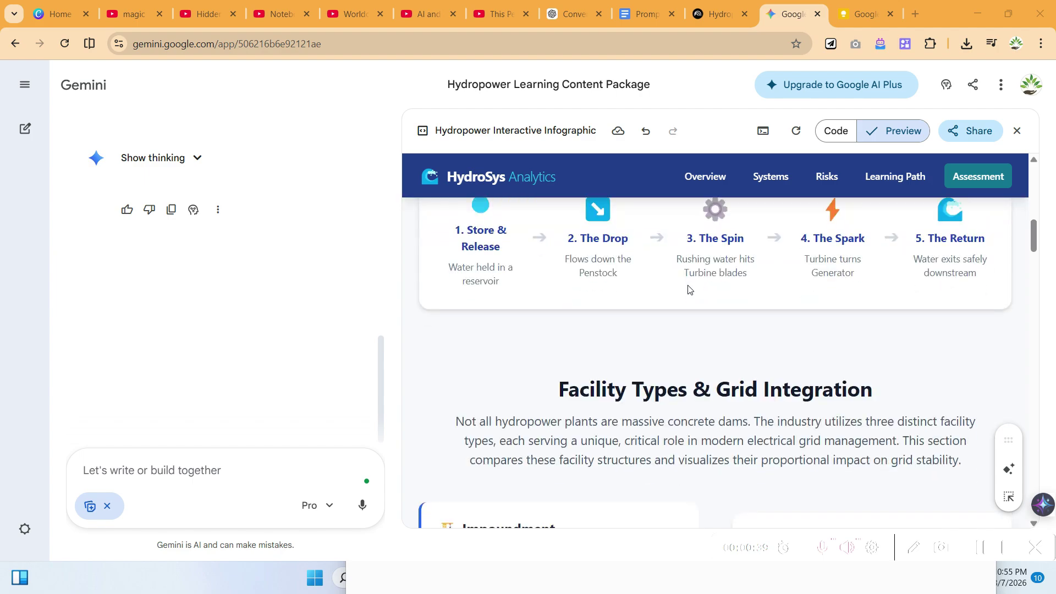
scroll(687, 289, "down", 10)
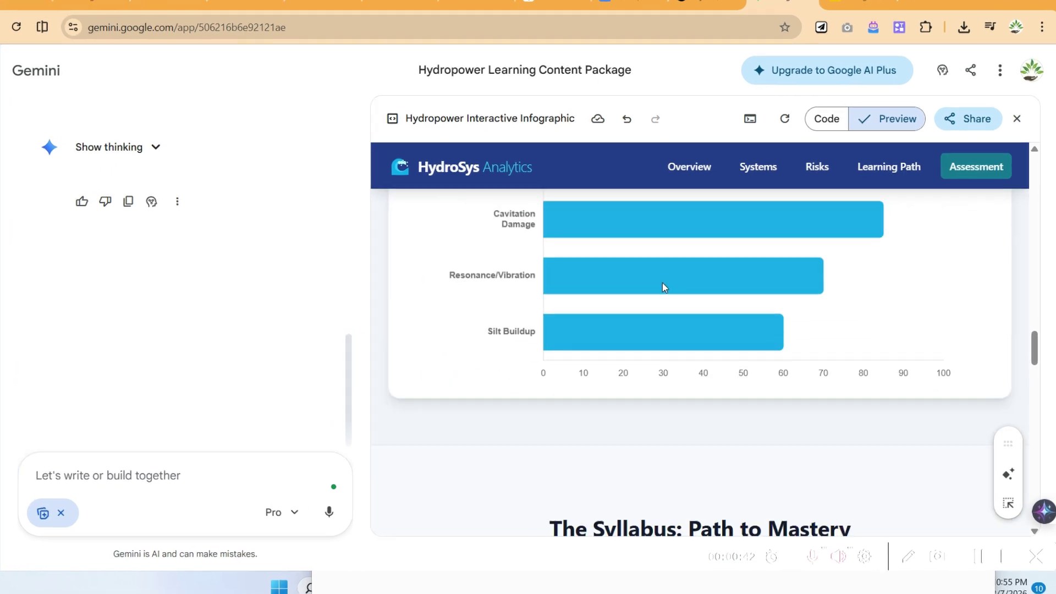
scroll(662, 285, "down", 10)
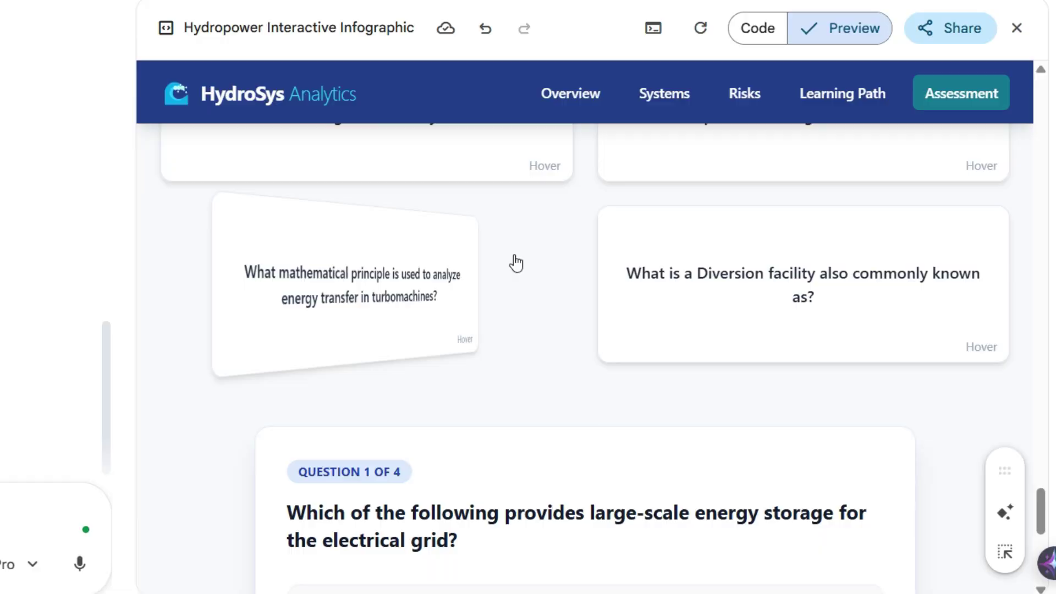
scroll(515, 263, "down", 5)
scroll(476, 249, "up", 5)
scroll(464, 238, "down", 6)
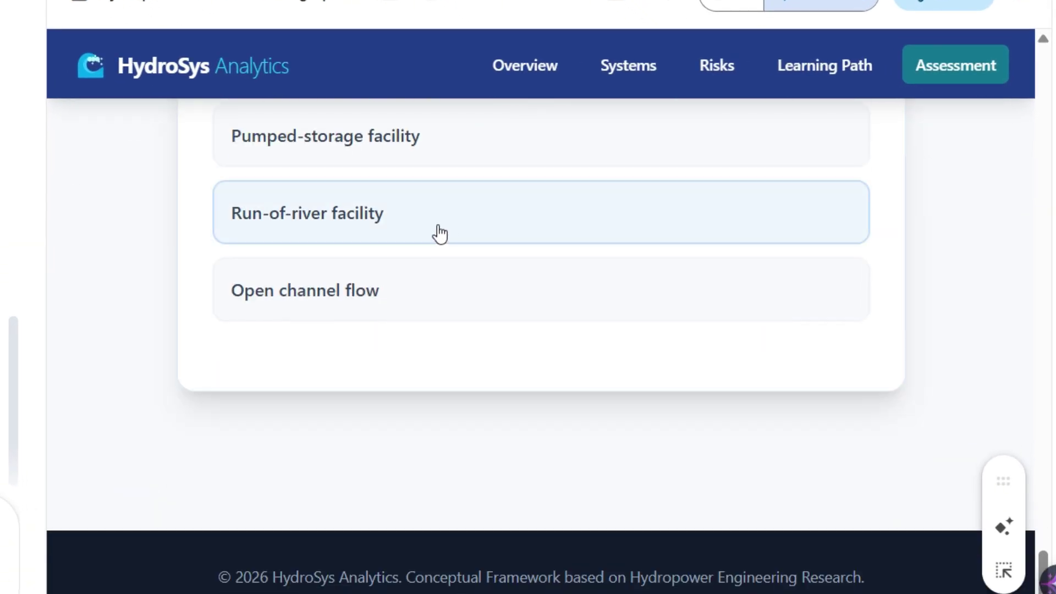
scroll(438, 227, "up", 15)
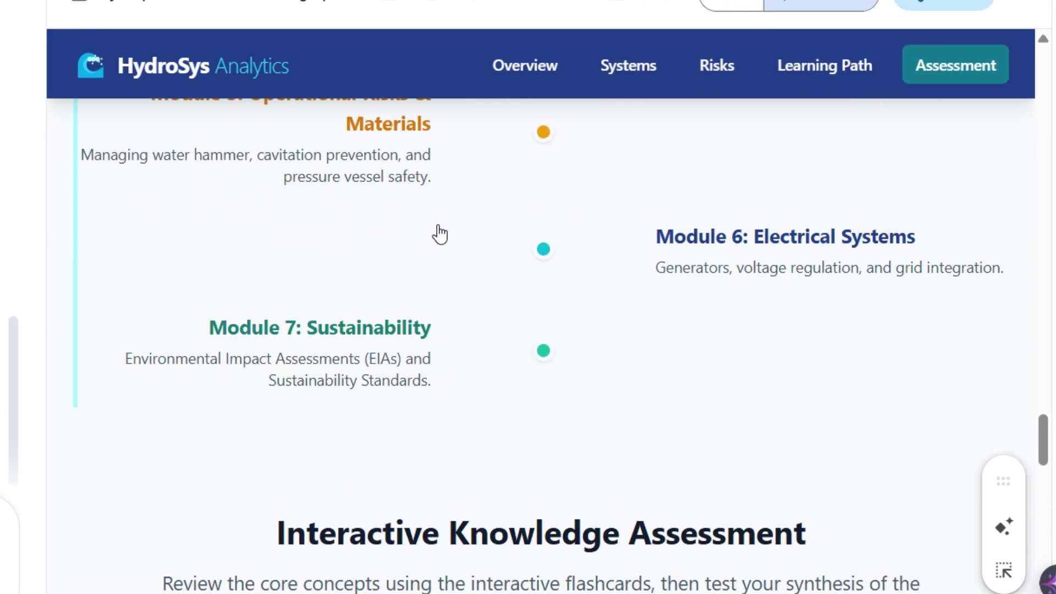
scroll(440, 223, "up", 15)
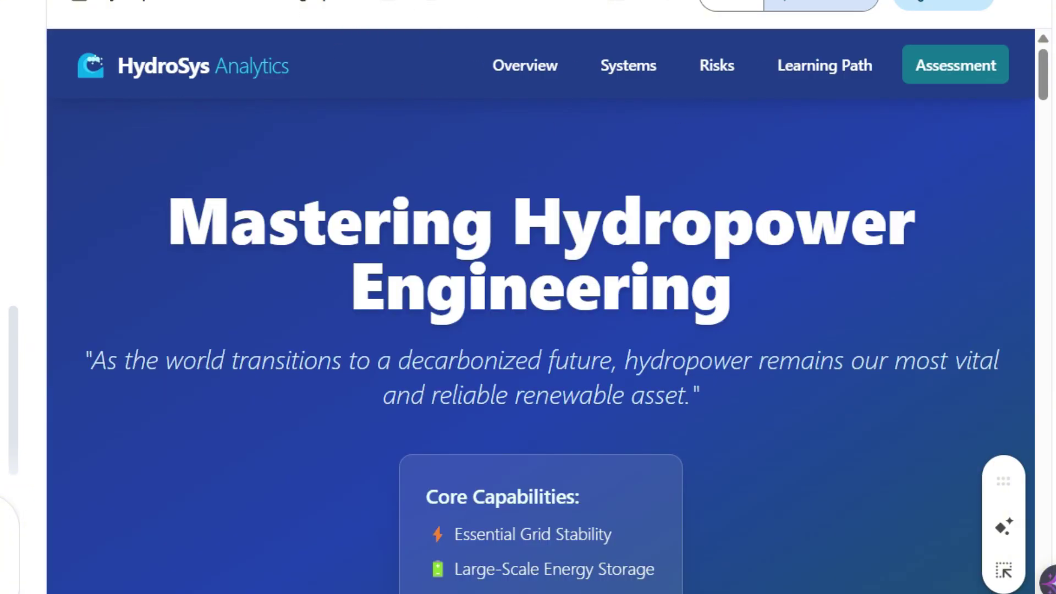
- Reopen the Hydropower Learning Package from the chat and generate a quiz from it
scroll(22, 330, "up", 10)
left_click(42, 184)
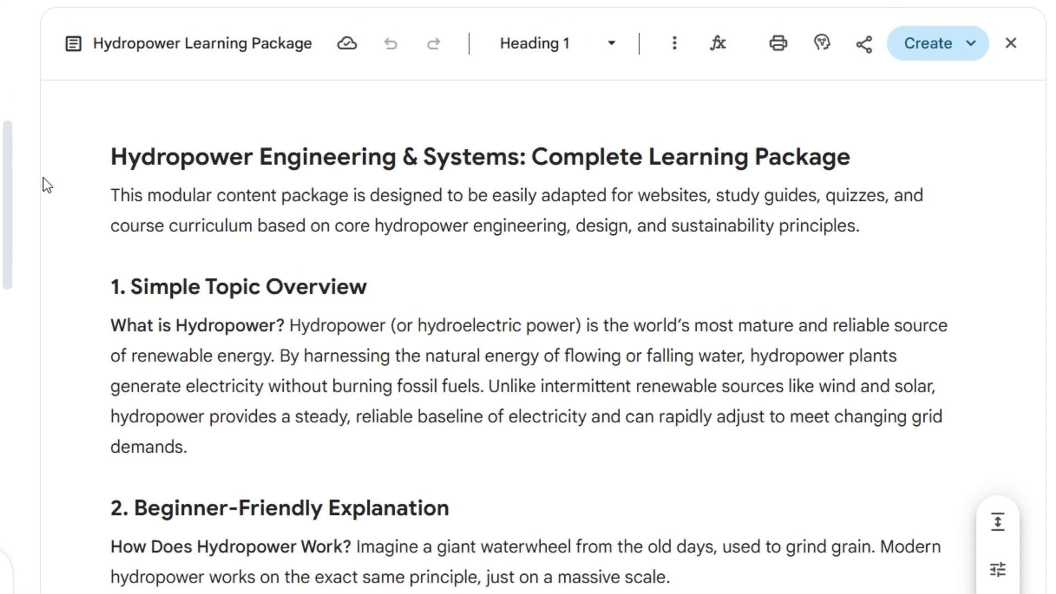
left_click(961, 130)
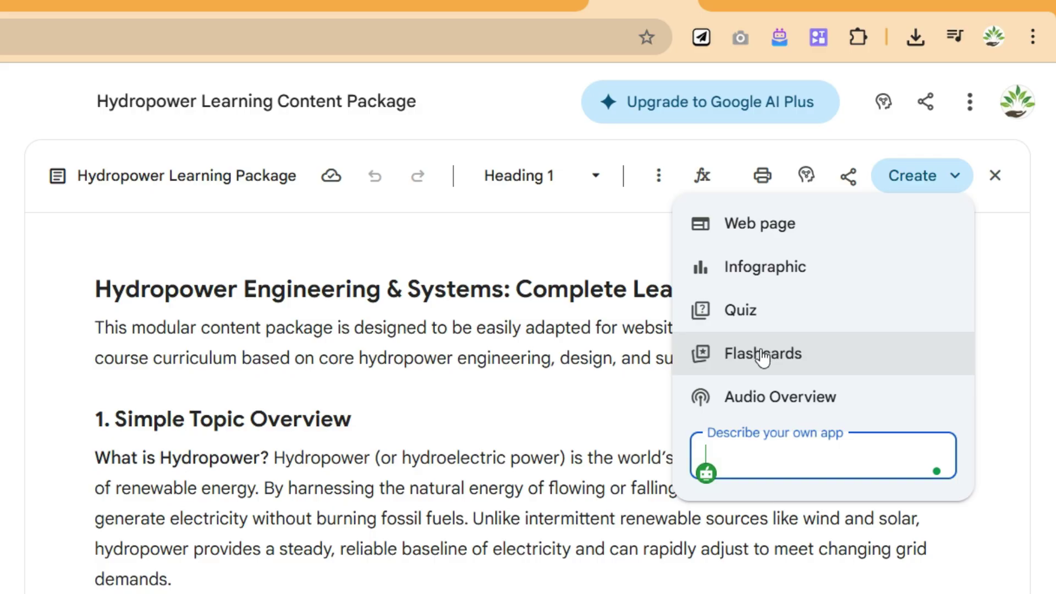
left_click(769, 320)
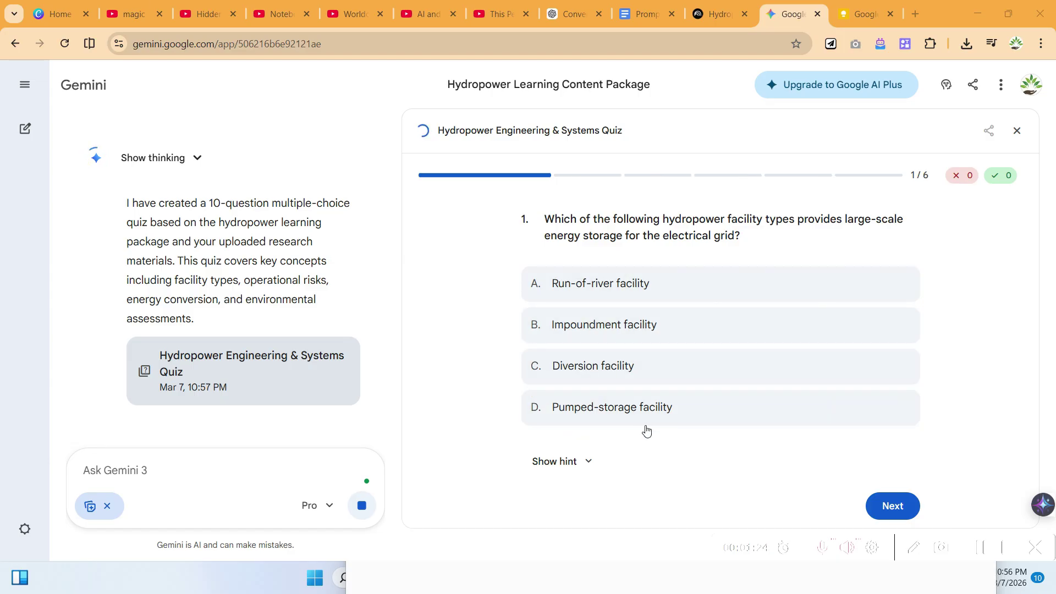
- Answer quiz question 1 with Run-of-river facility, then question 2 with the powerhouse footprint option after revealing its hint, and continue to question 3
left_click(620, 291)
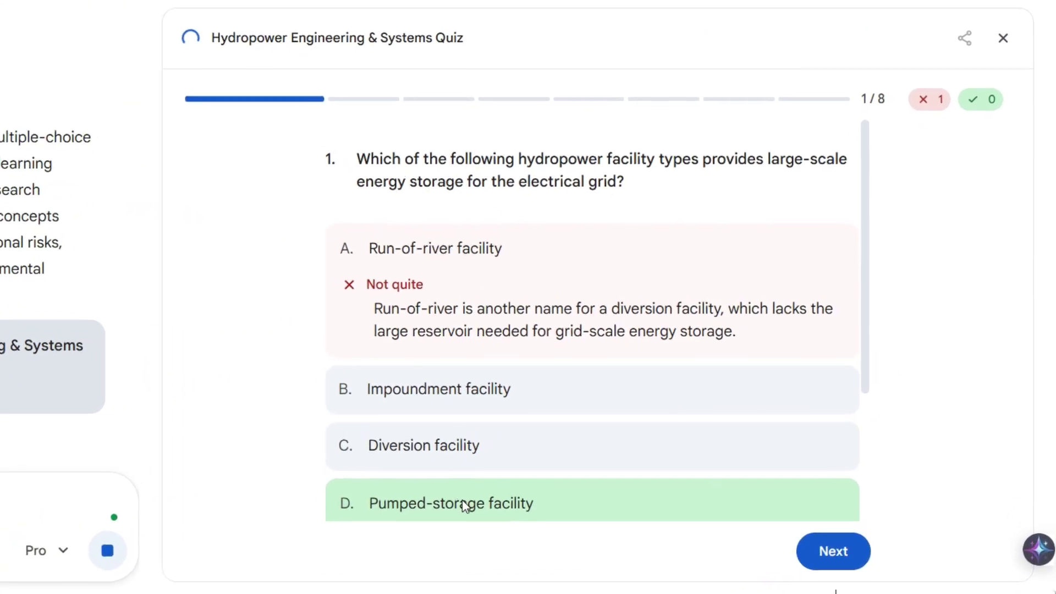
left_click(833, 570)
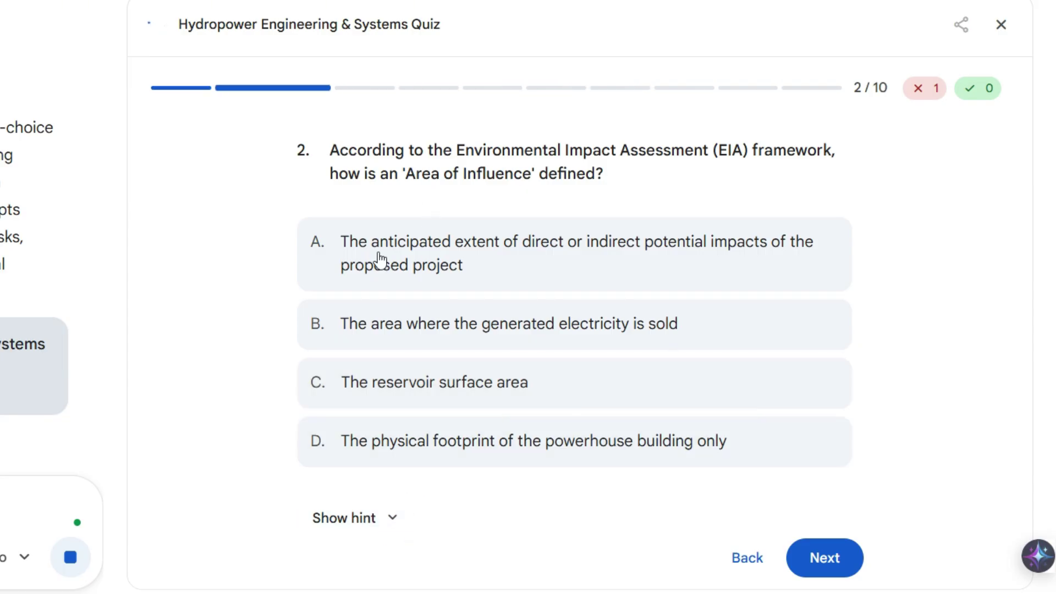
left_click(397, 523)
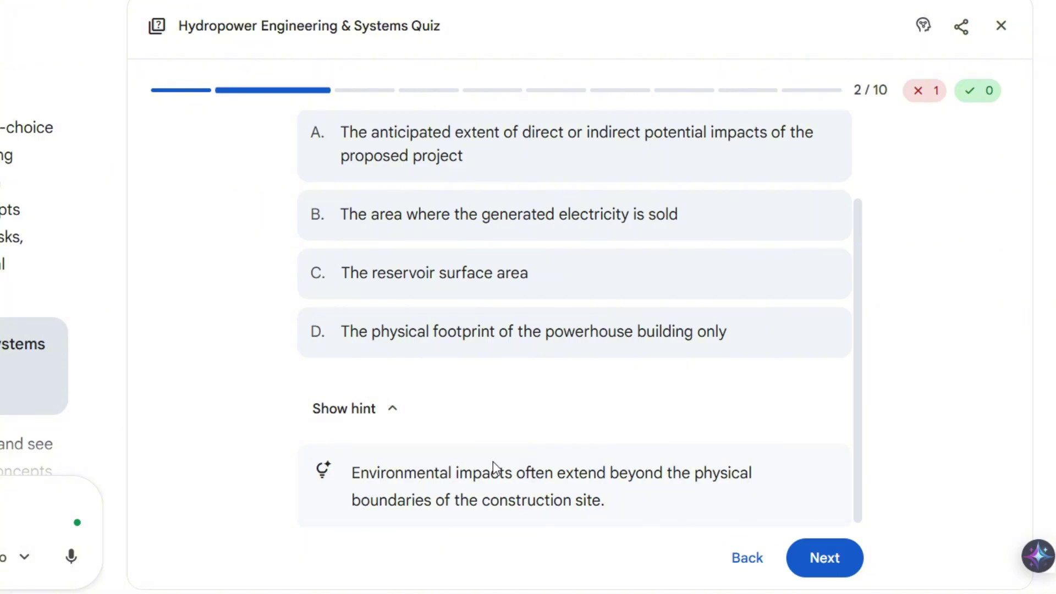
left_click(579, 334)
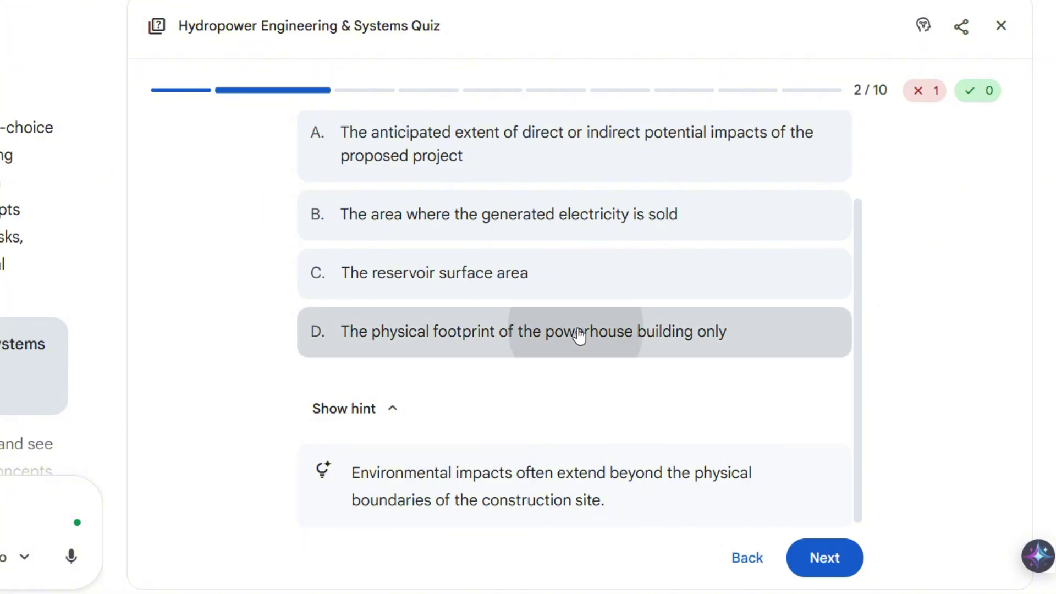
left_click(824, 558)
- Answer quiz questions 3 to 5, choosing Penstock for question 3 and Cavitation for question 4, and continue to question 6
left_click(685, 363)
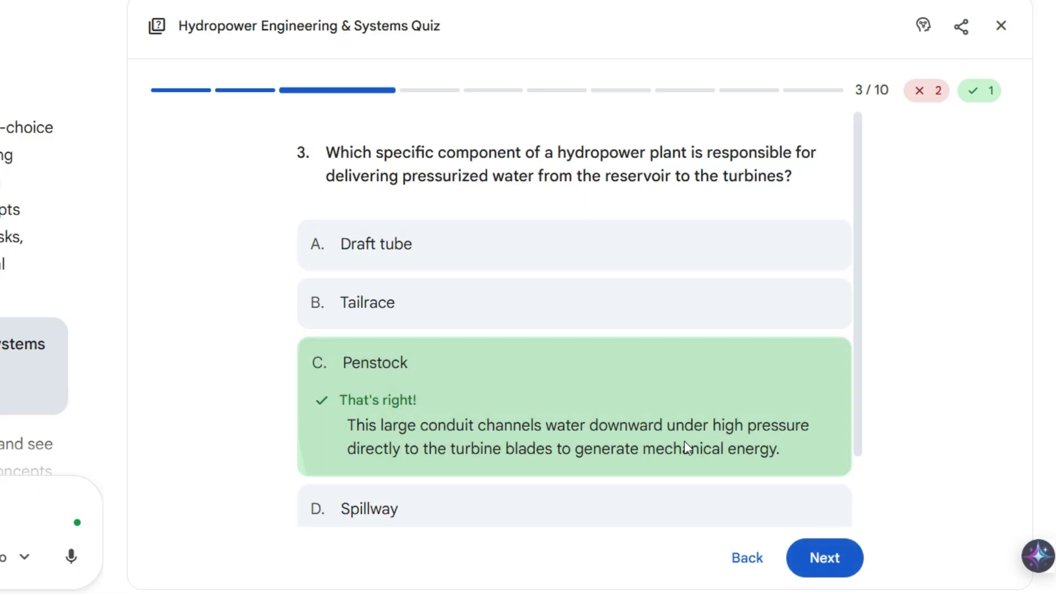
left_click(842, 574)
left_click(605, 361)
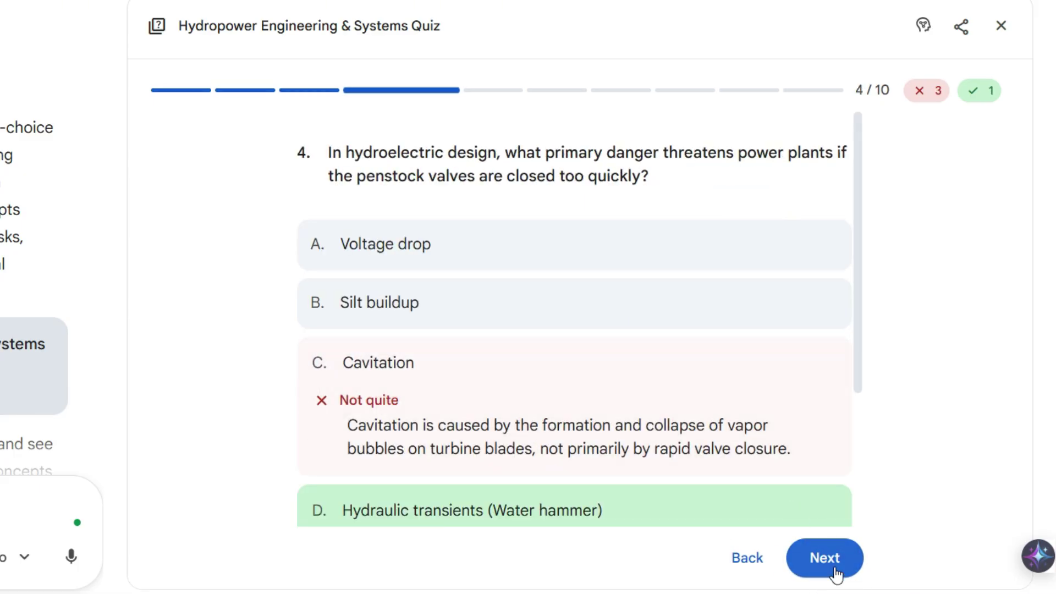
left_click(835, 574)
left_click(576, 352)
left_click(821, 561)
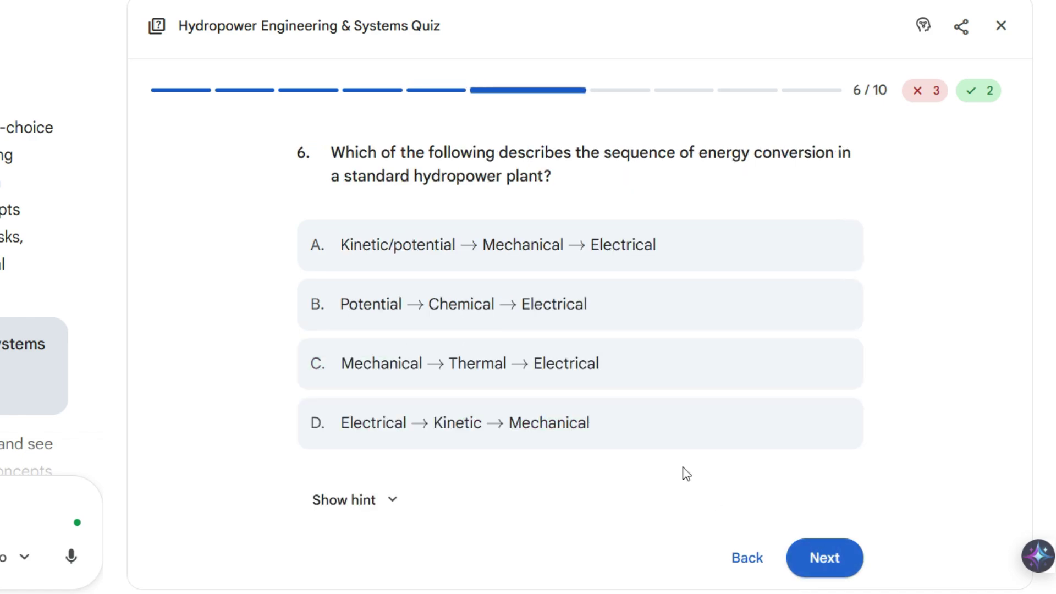
- Answer question 6 with Mechanical → Thermal → Electrical, question 7 with Cavitation and question 8 with More than 50%
left_click(600, 382)
left_click(795, 550)
left_click(534, 417)
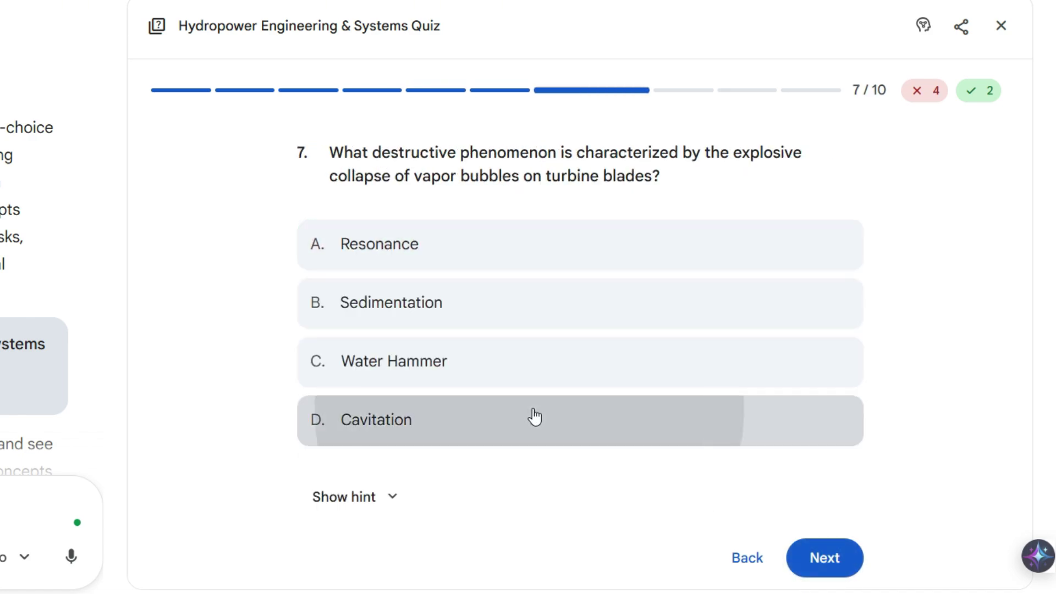
left_click(837, 571)
left_click(605, 411)
left_click(847, 550)
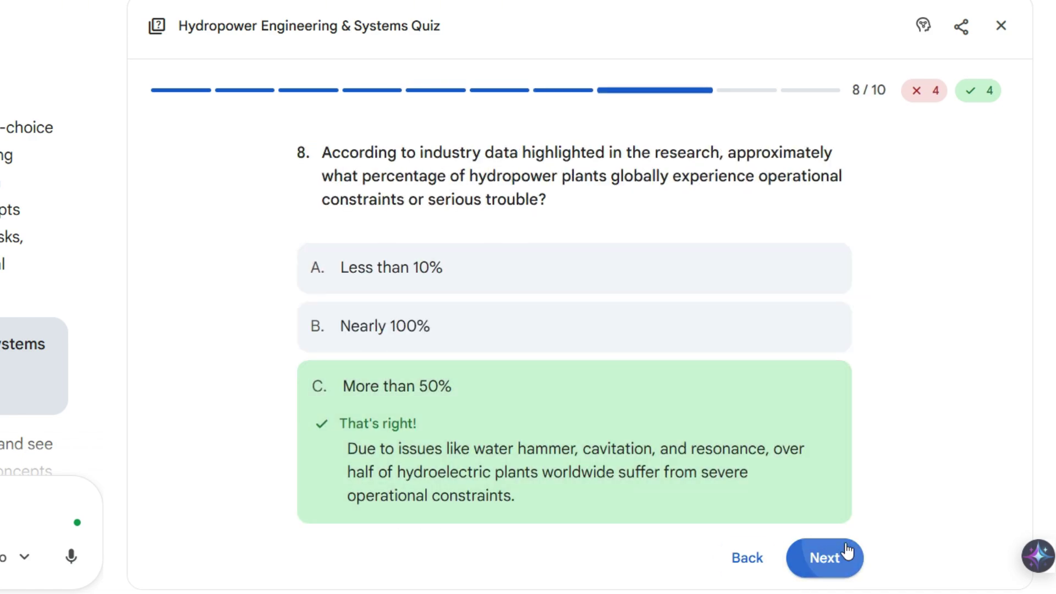
- Answer the last two quiz questions, choosing Baseload generator for question 10, finish the quiz and view the results summary
left_click(589, 435)
left_click(823, 559)
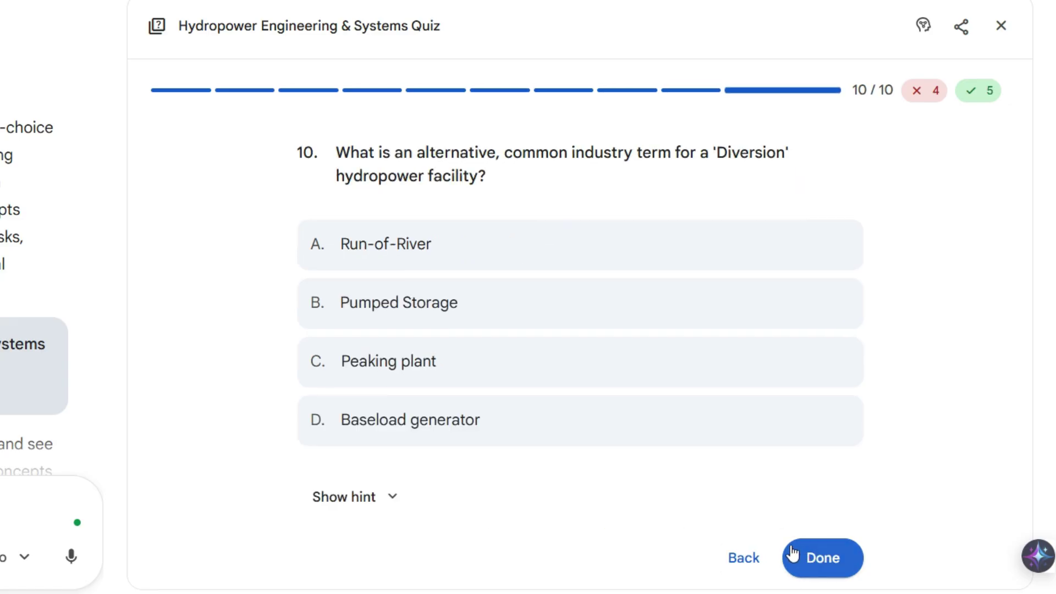
left_click(606, 436)
left_click(823, 558)
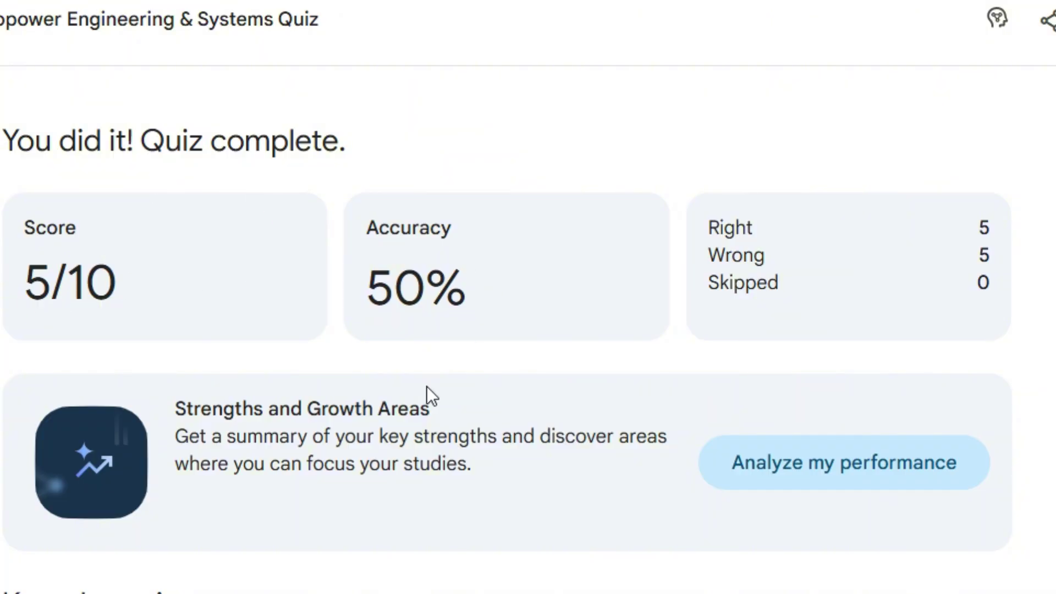
scroll(427, 386, "down", 2)
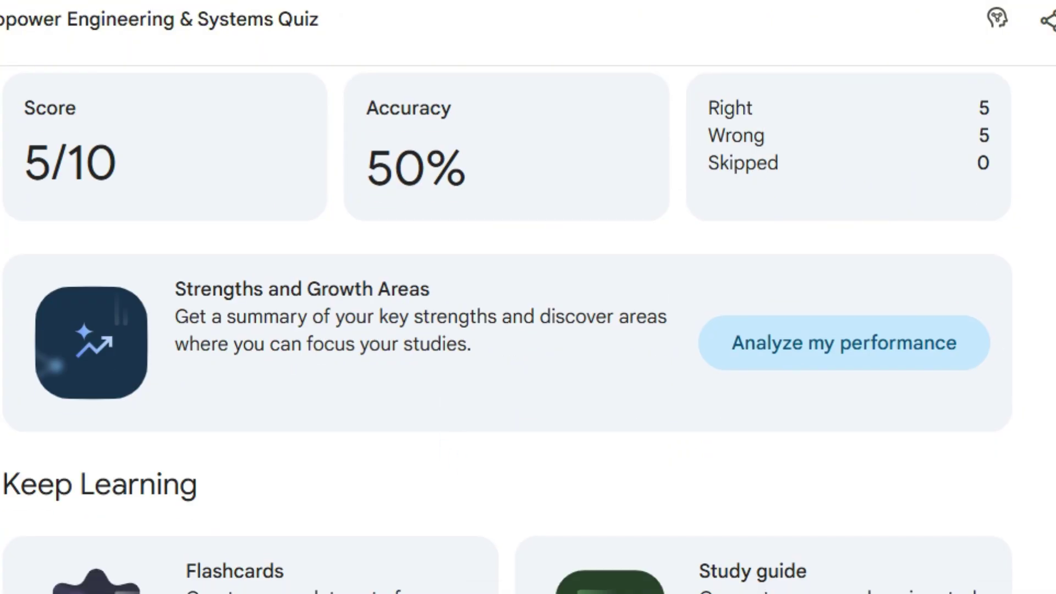
scroll(542, 583, "up", 2)
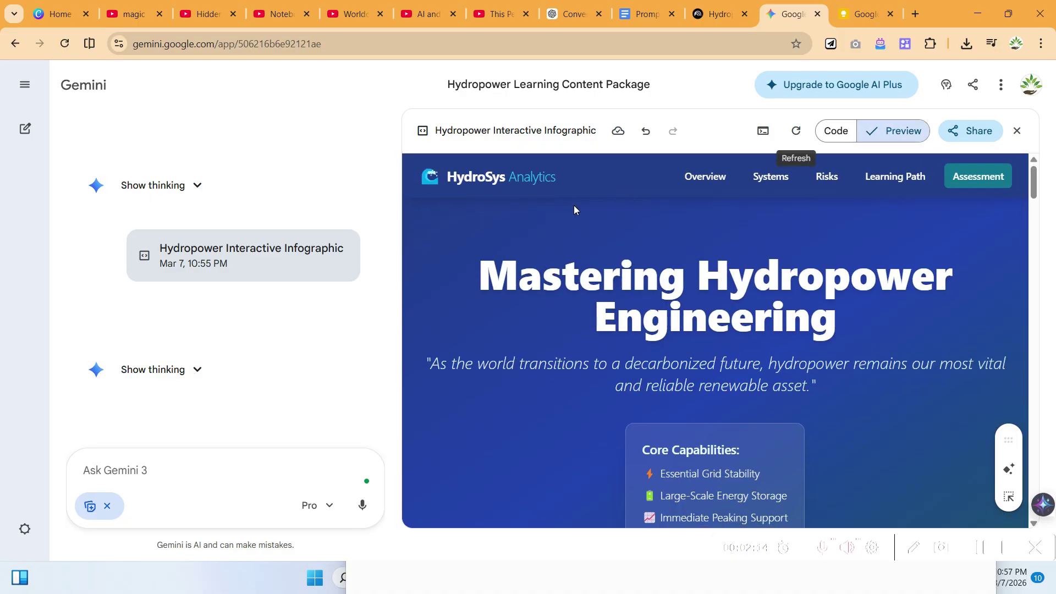
- Return to the Hydropower Learning Package from the chat and generate flashcards from it
scroll(163, 300, "up", 5)
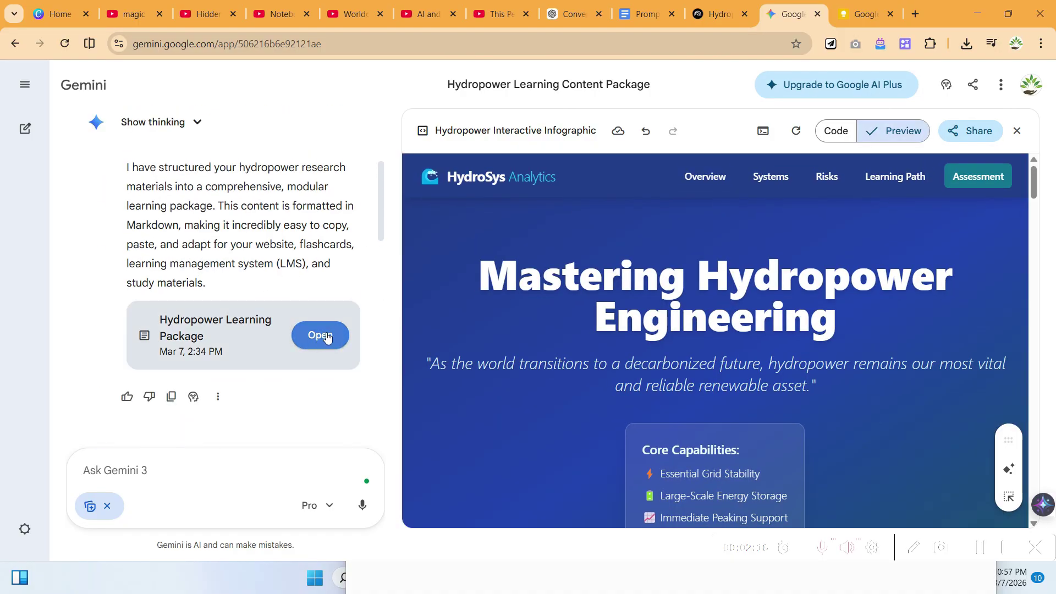
left_click(323, 332)
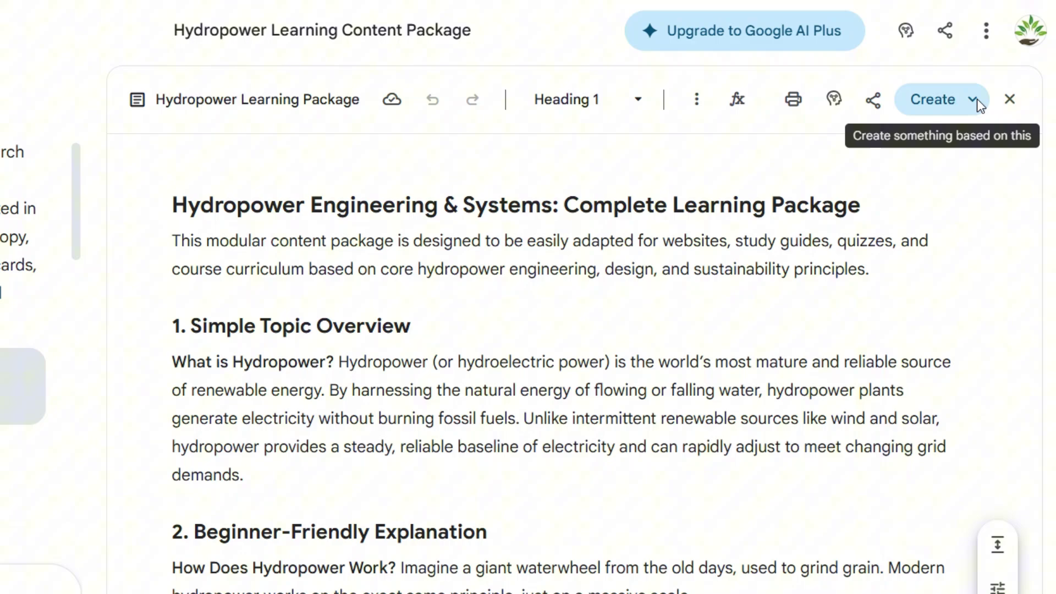
left_click(987, 132)
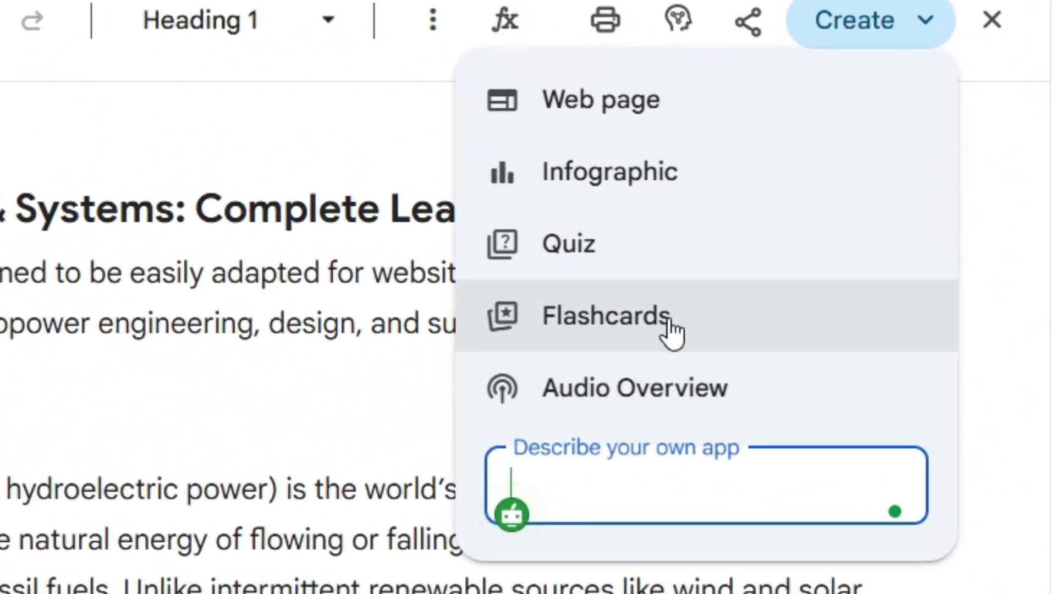
left_click(699, 309)
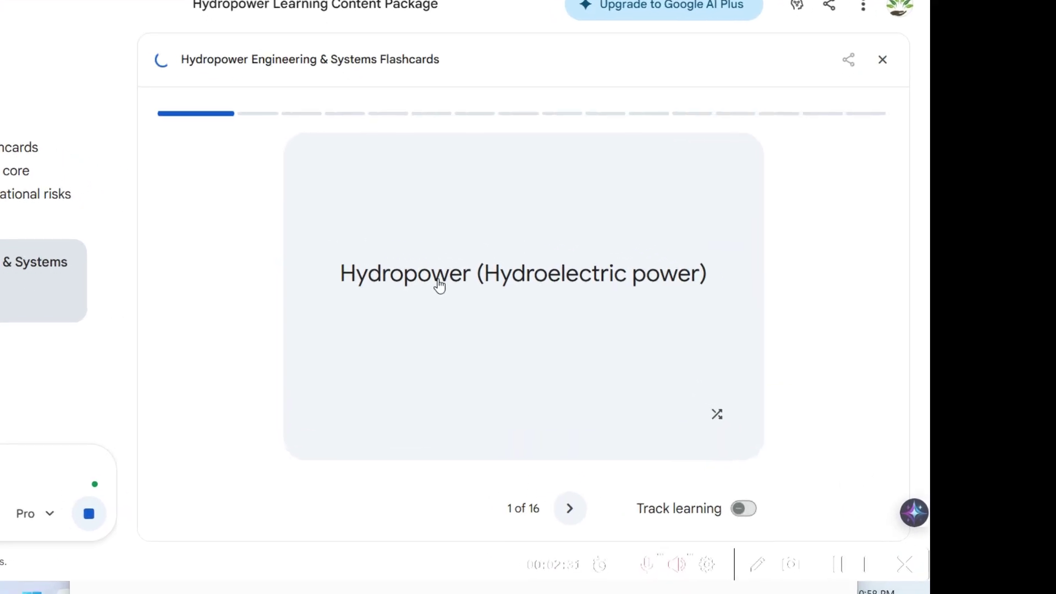
- Flip the Hydropower (Hydroelectric power) and Impoundment Facility flashcards to check their answers, and advance to the third card
left_click(531, 279)
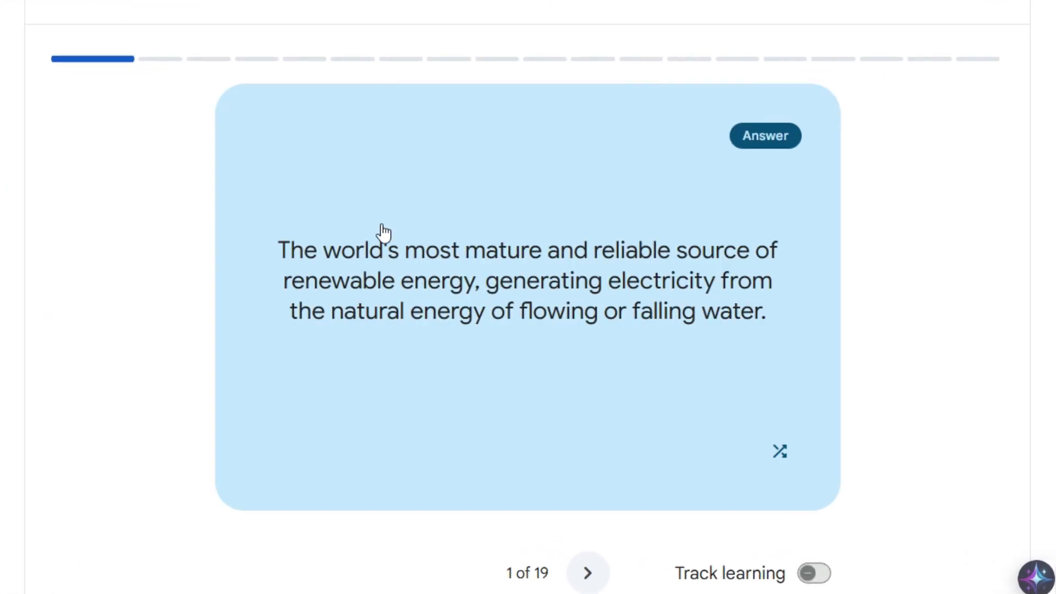
left_click(682, 297)
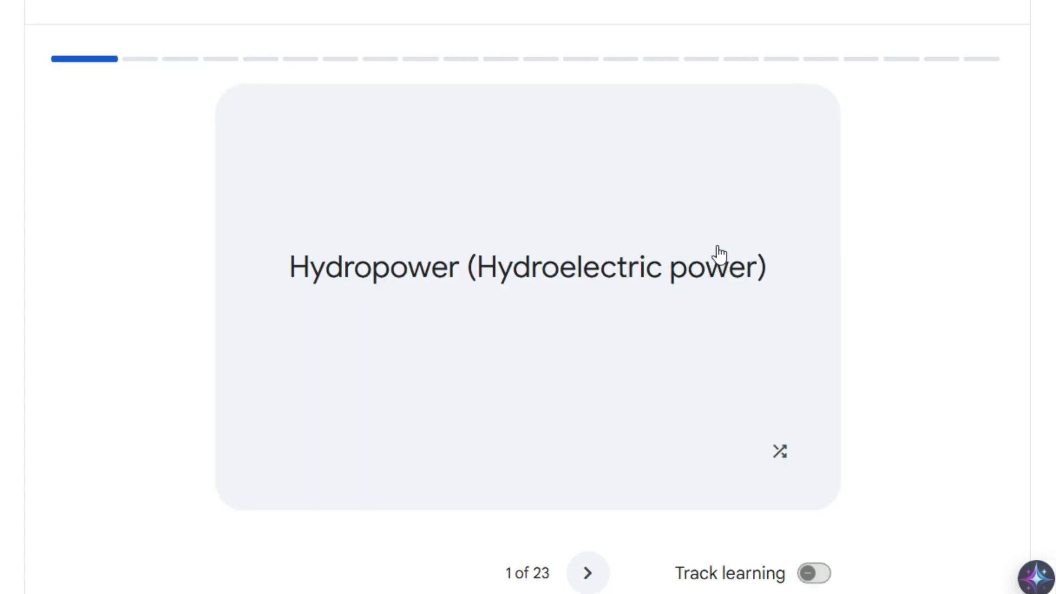
left_click(526, 289)
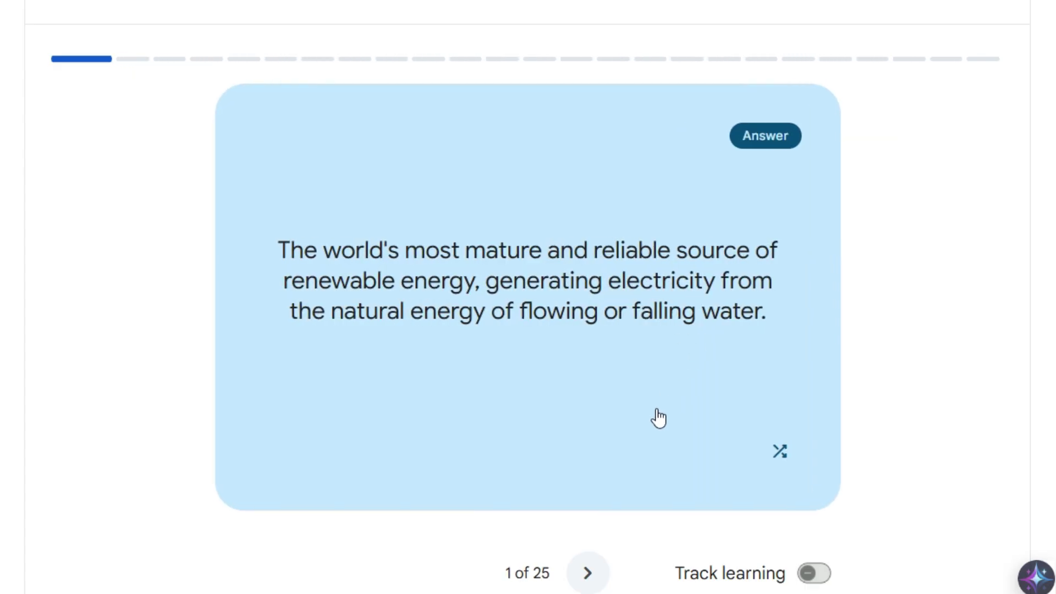
left_click(593, 577)
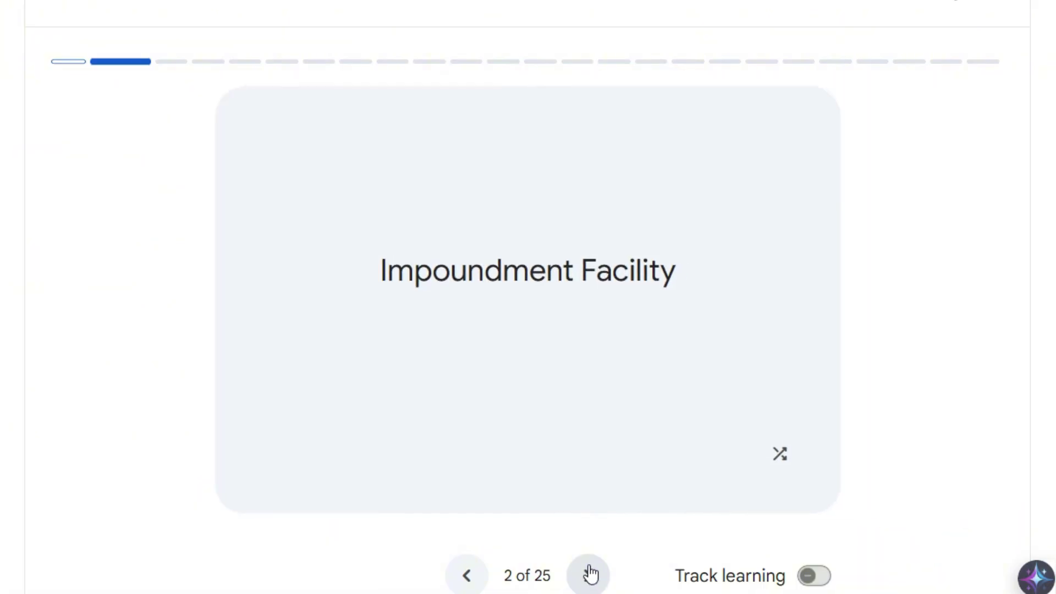
left_click(577, 375)
left_click(587, 572)
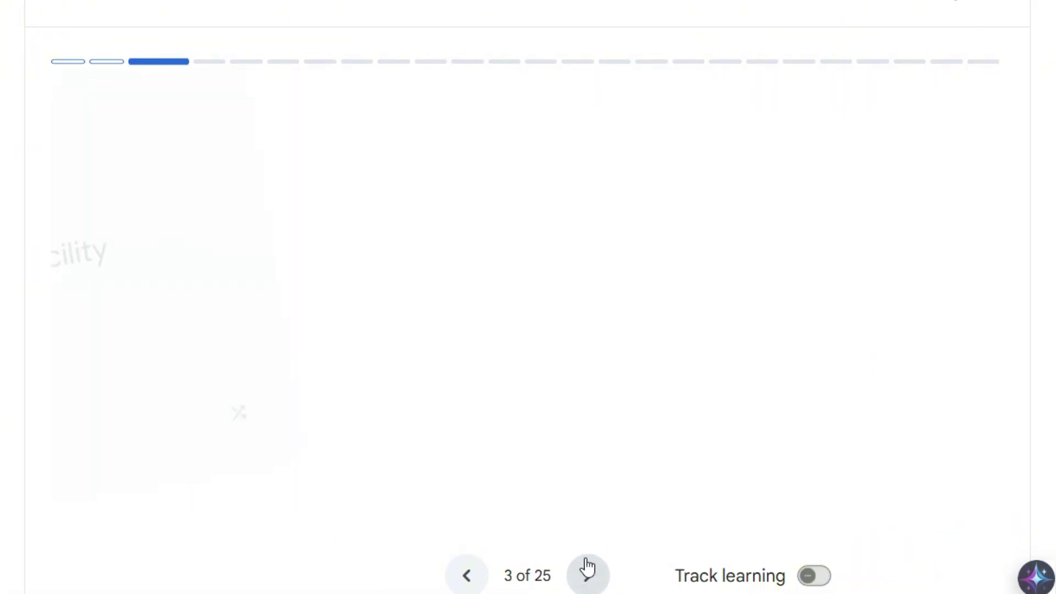
- Go through the Diversion Facility (Run-of-River) and Pumped Storage flashcards, flip them for their answers, and advance to the Penstock card
left_click(586, 573)
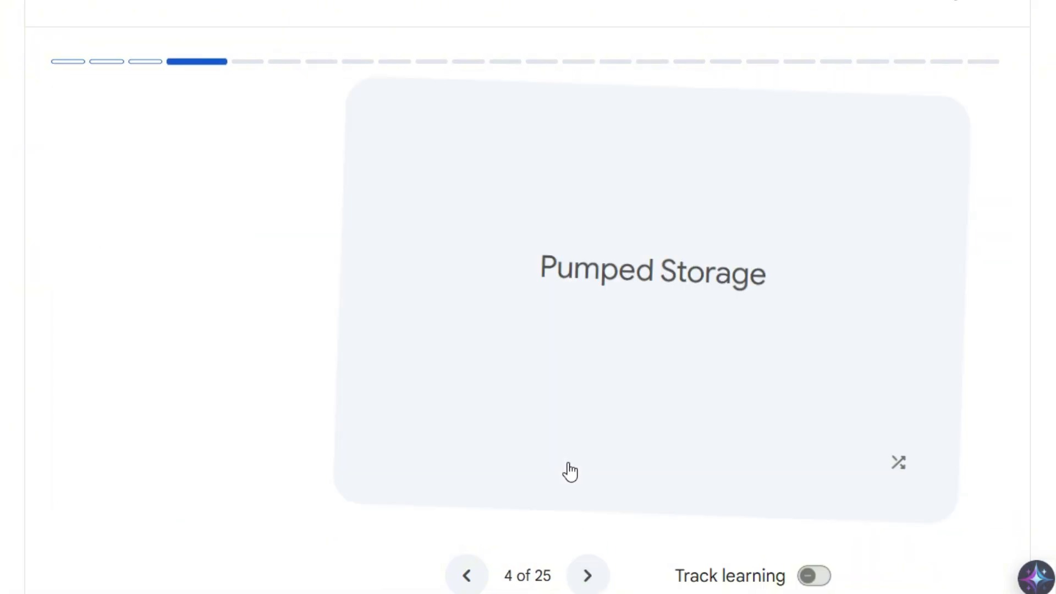
left_click(481, 579)
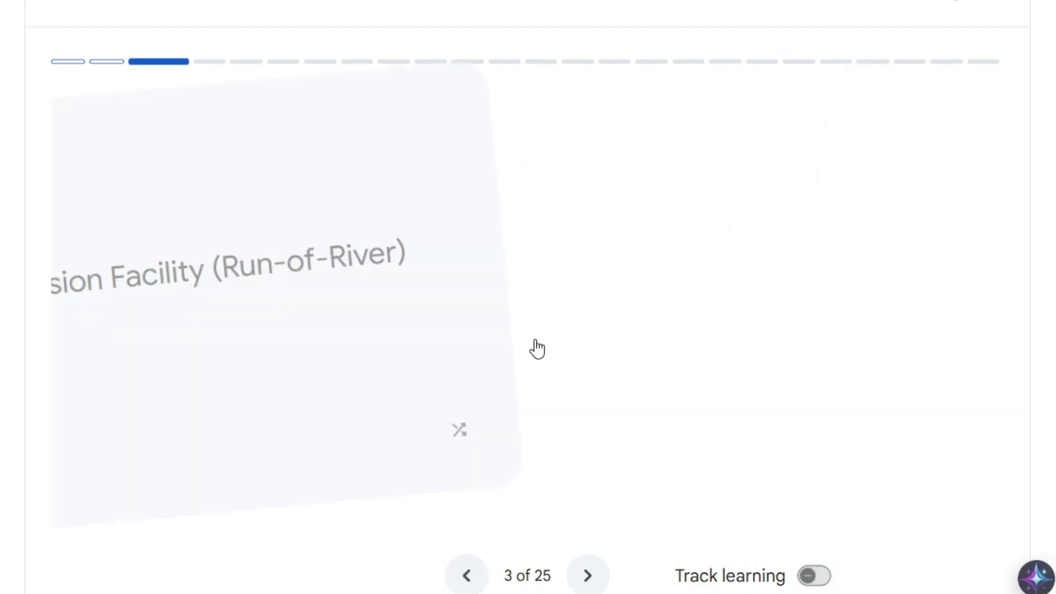
left_click(536, 341)
left_click(587, 572)
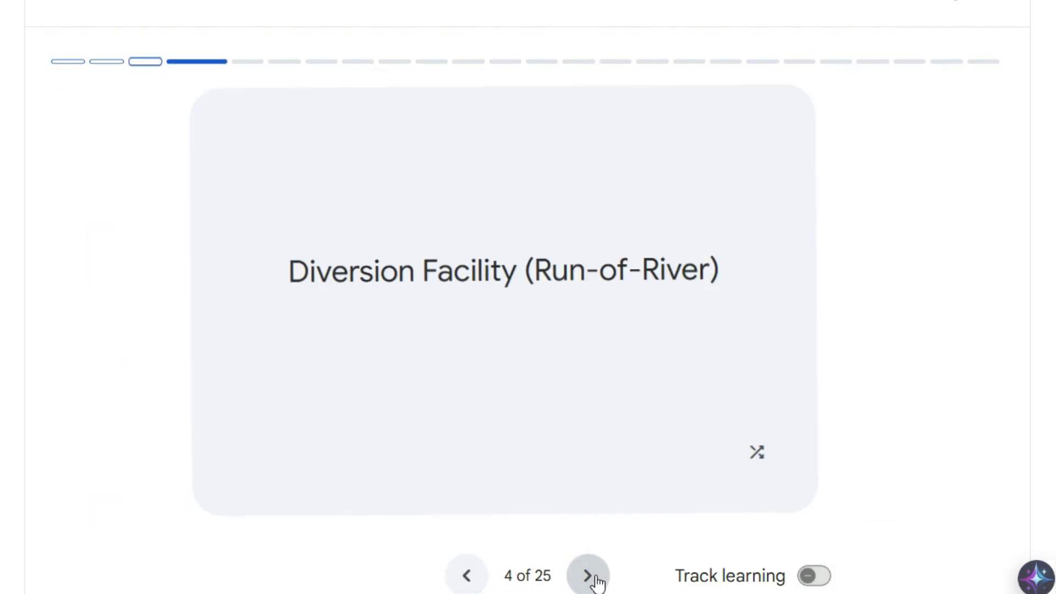
left_click(559, 337)
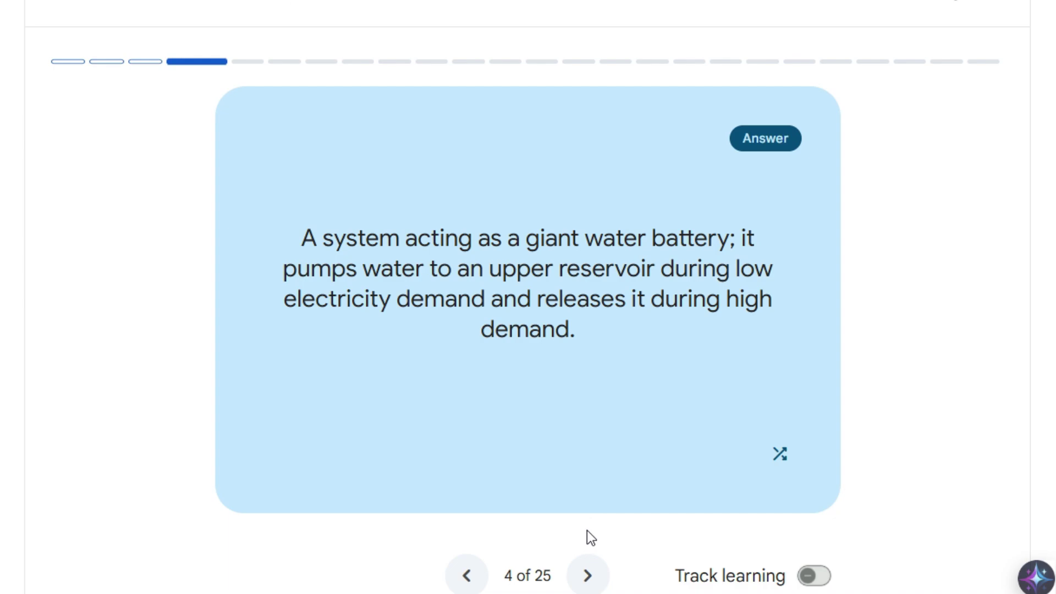
left_click(587, 578)
- Turn on learning tracking for the flashcards, reveal the Penstock answer, and mark the Penstock card and the following card as known
left_click(822, 576)
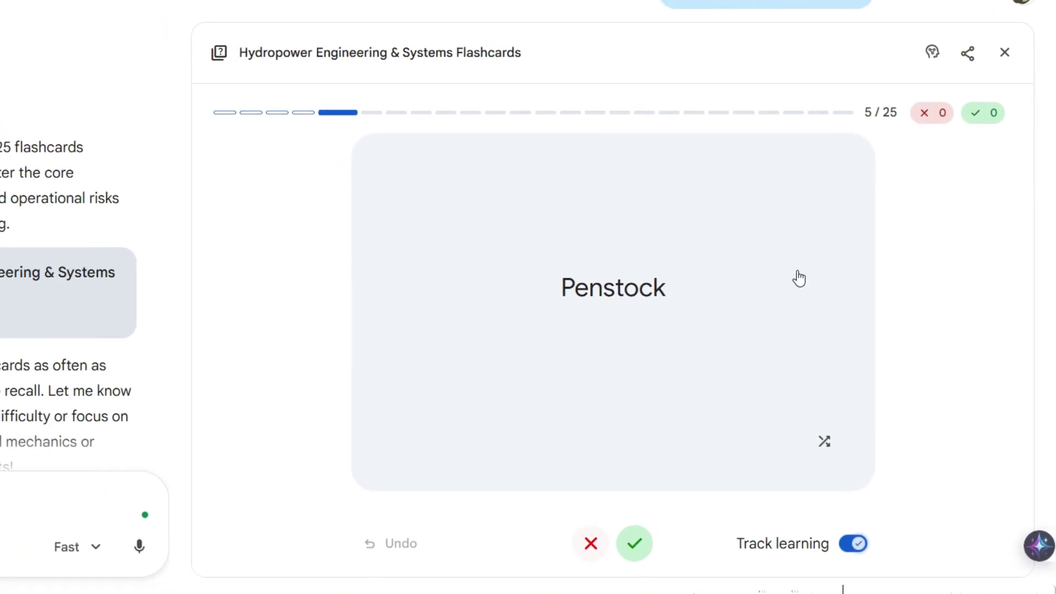
left_click(596, 324)
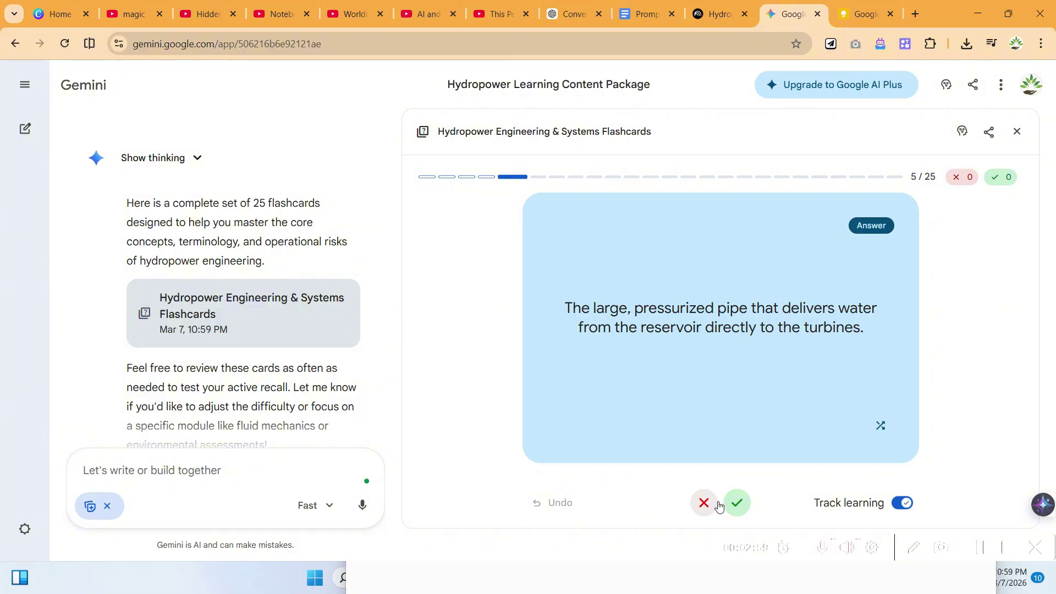
left_click(753, 504)
left_click(724, 382)
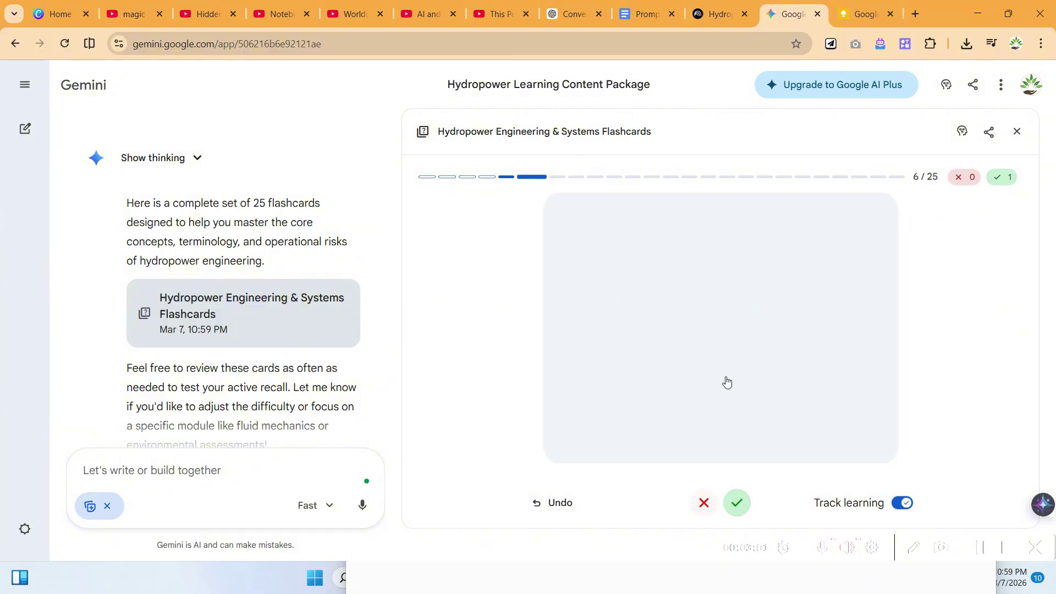
left_click(737, 504)
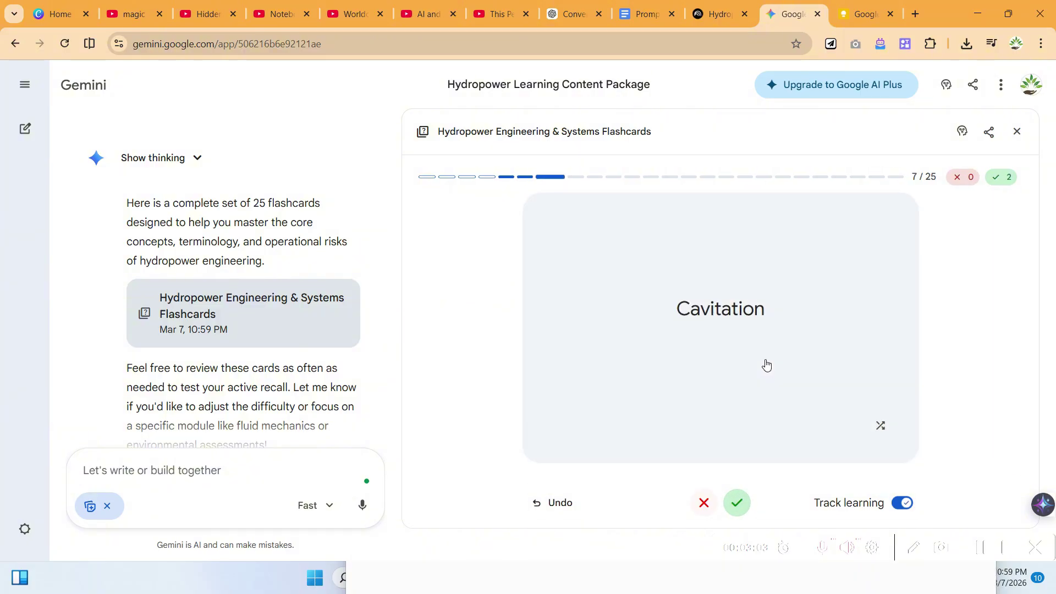
- Flip the Cavitation and Euler's Turbine Equation flashcards and mark both as known
left_click(766, 365)
left_click(742, 507)
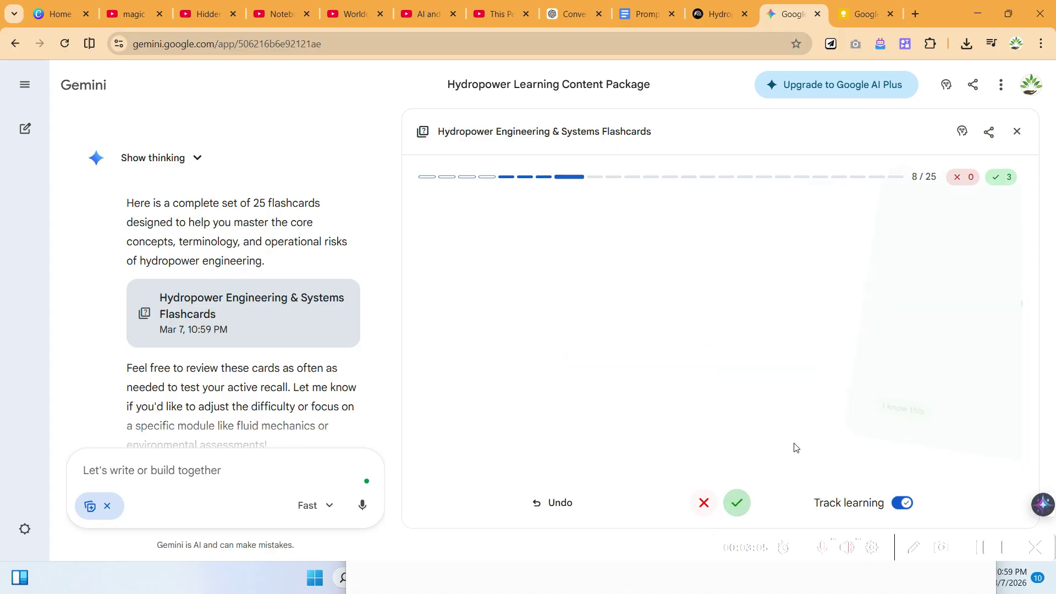
left_click(759, 358)
left_click(731, 501)
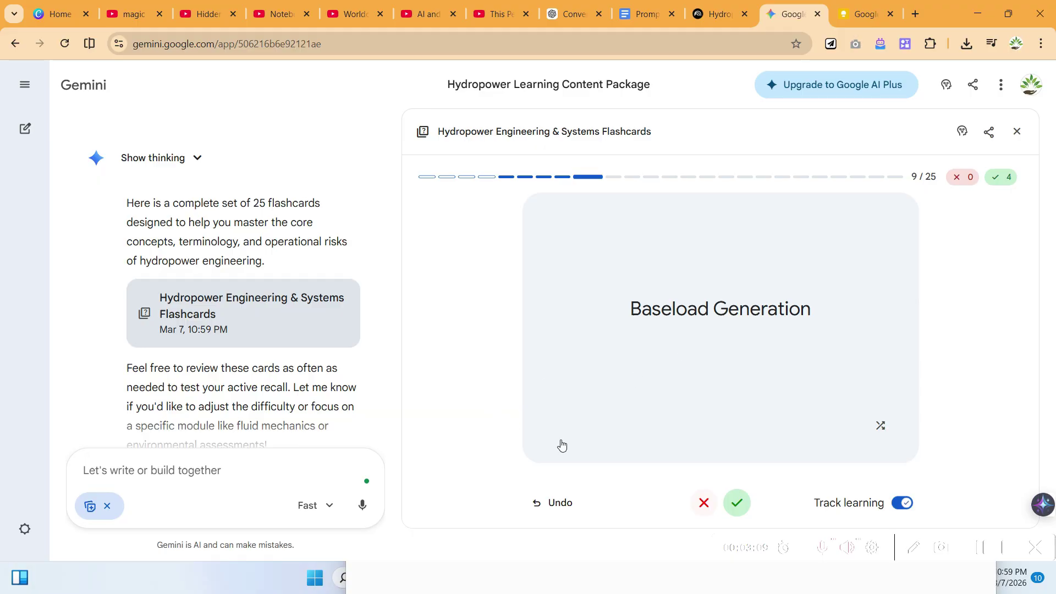
- Undo the last known mark, shuffle the flashcard deck, and reveal the answer of the Francis Turbine card
left_click(533, 505)
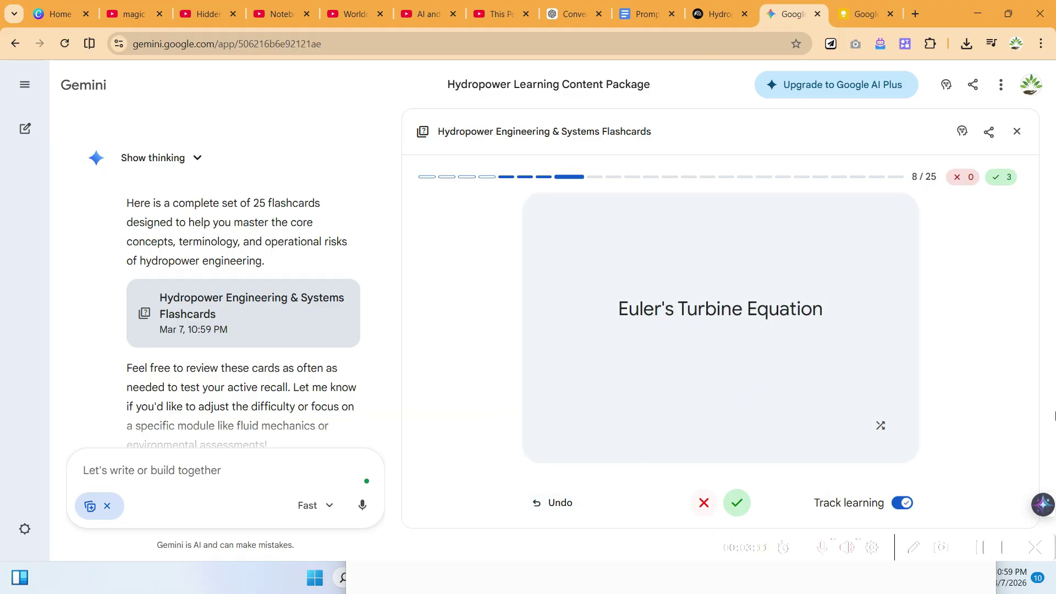
left_click(880, 427)
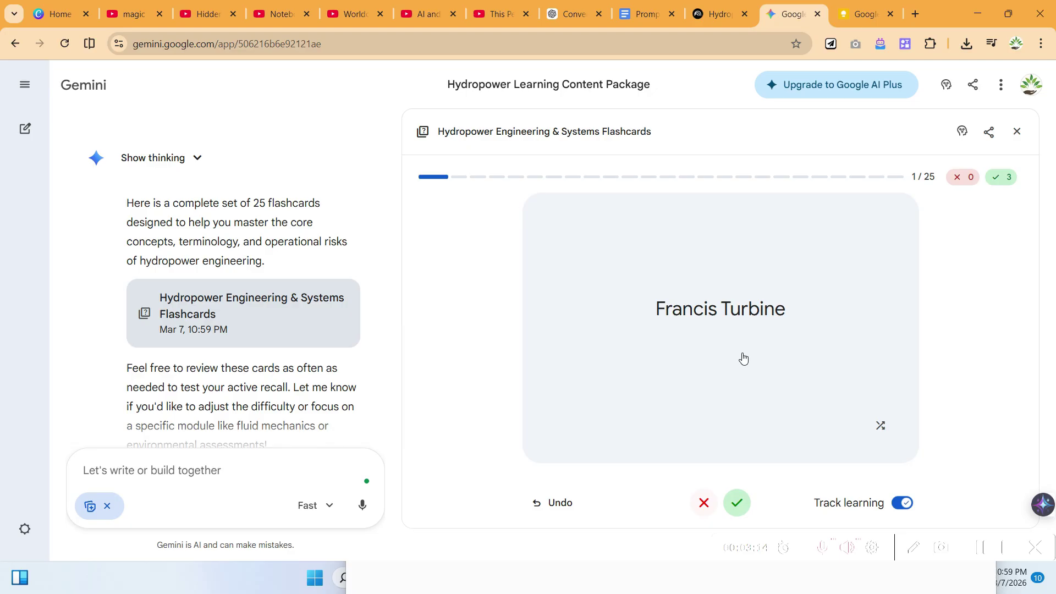
left_click(651, 334)
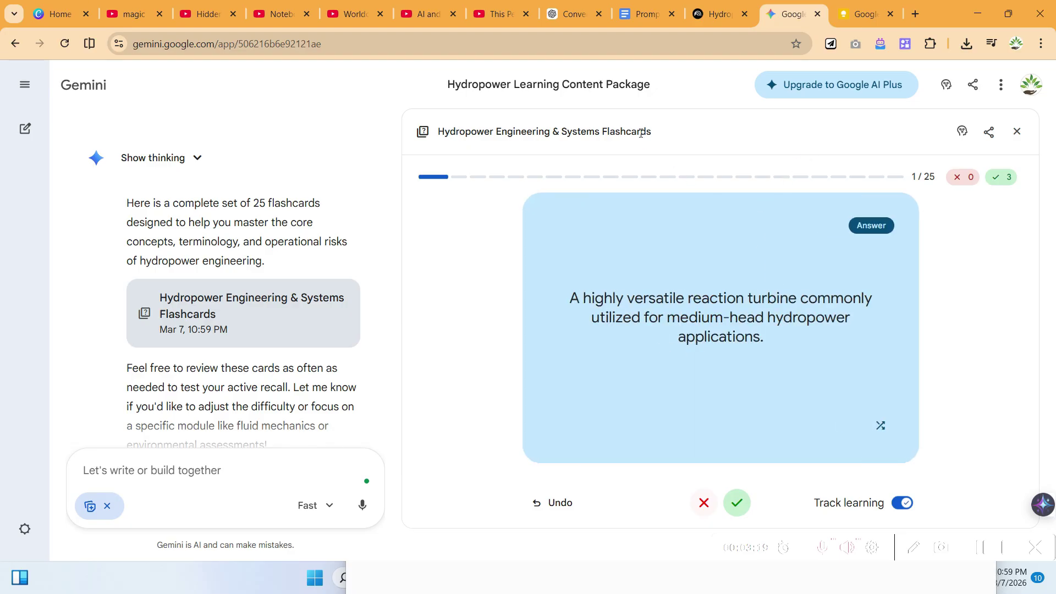